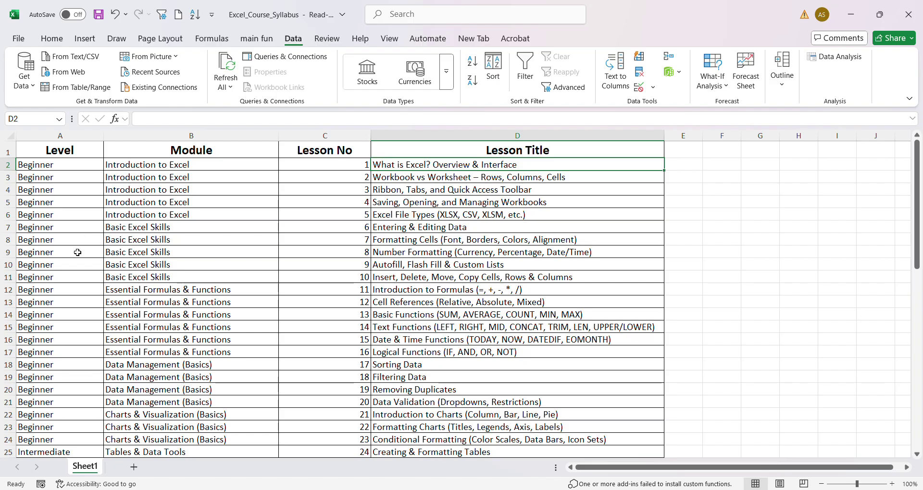
Look through the course syllabus list from the Beginner lessons down to the Advanced ones and return to the first row
scroll(78, 252, "down", 10)
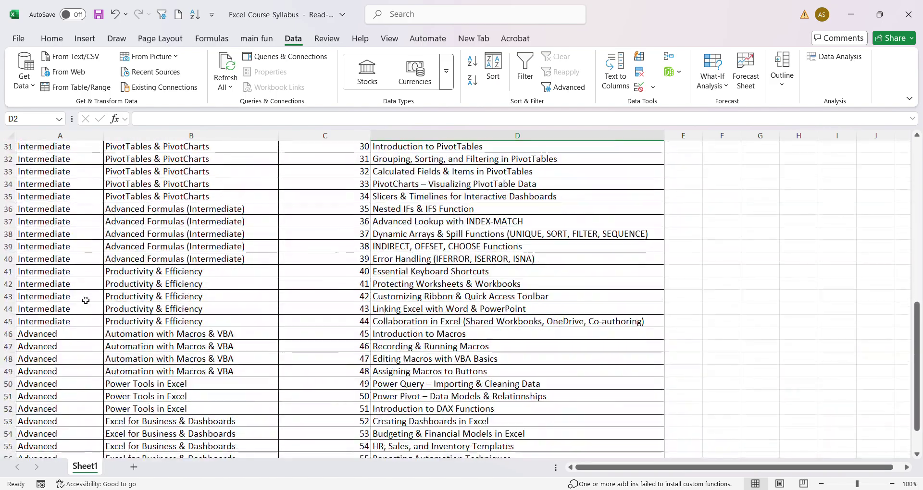
scroll(86, 301, "down", 2)
scroll(158, 319, "up", 7)
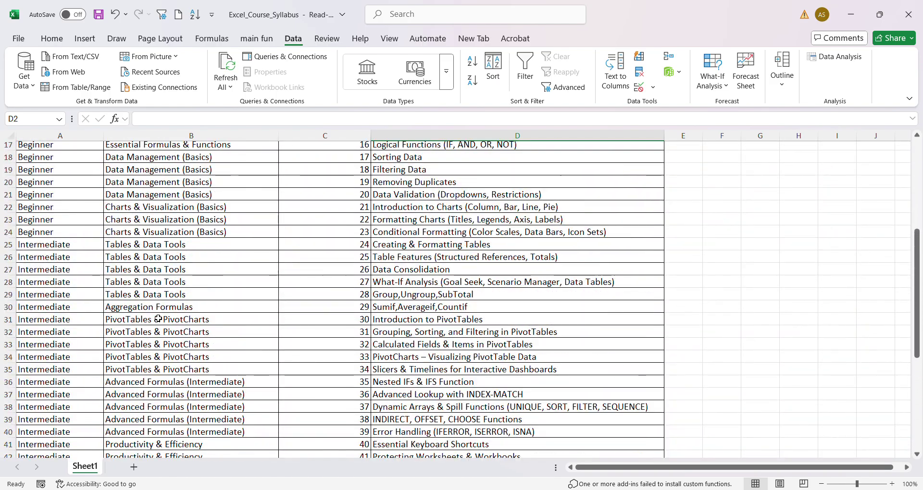
scroll(158, 318, "up", 5)
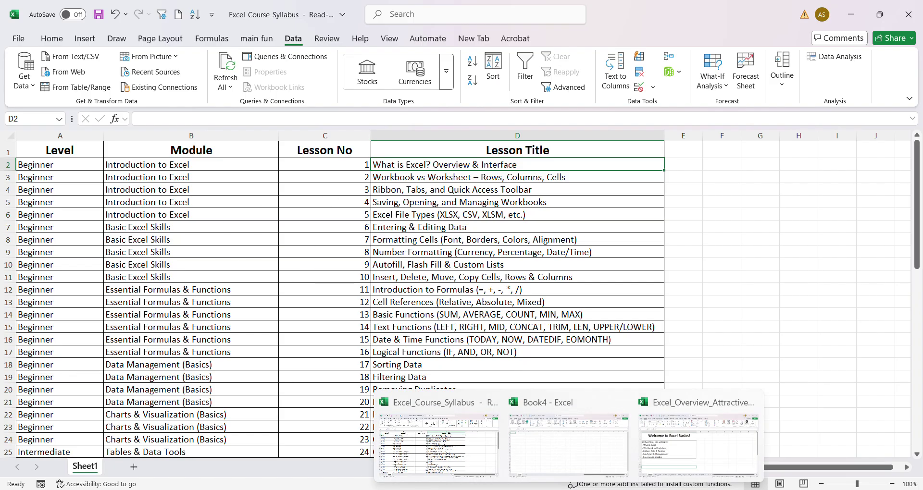
Switch to the Excel_Overview_Attractive (1) workbook and read its Welcome, What_is_Excel and Workbook_vs_Worksheet sheets
left_click(543, 460)
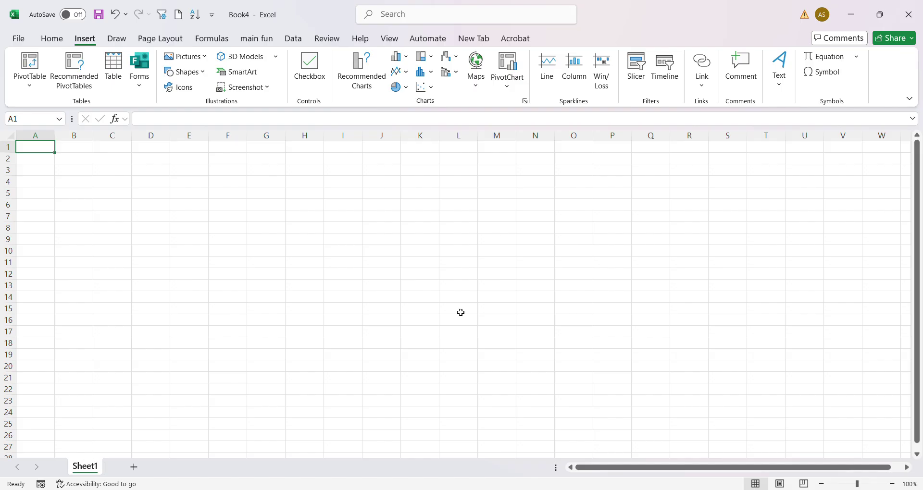
mouse_move(615, 486)
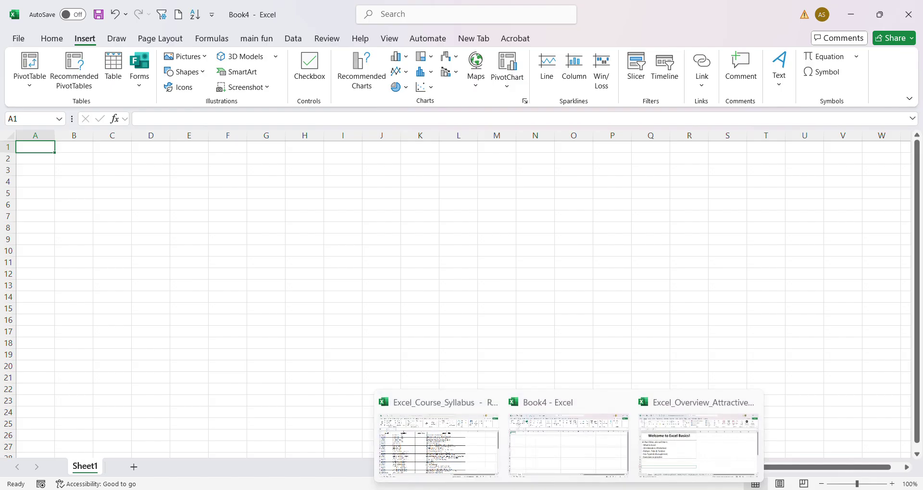
left_click(700, 440)
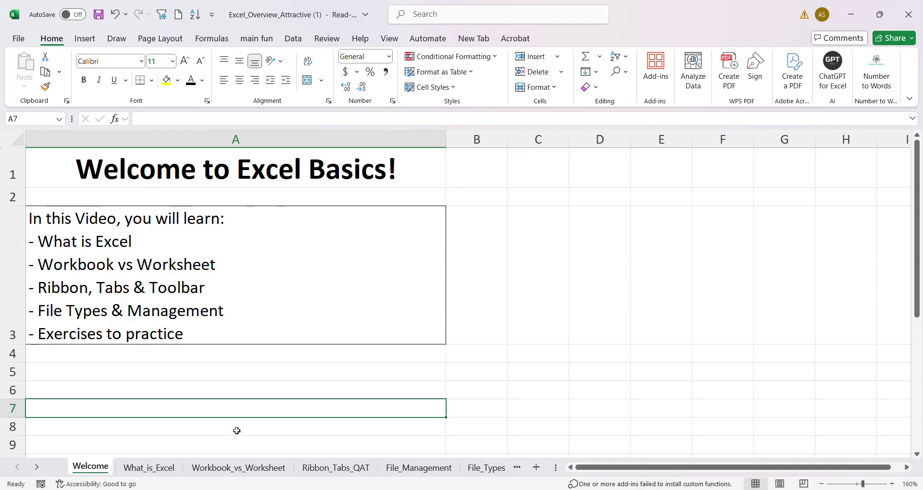
left_click(148, 469)
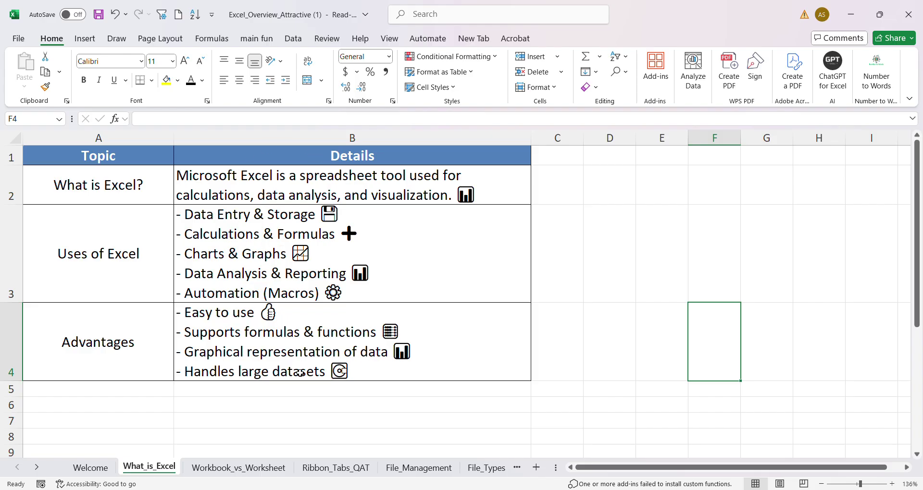
left_click(239, 467)
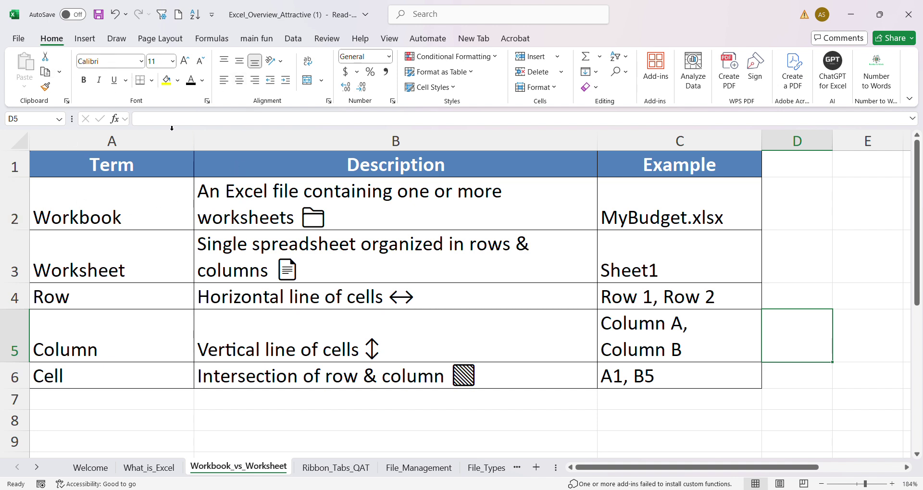
Create a new blank workbook
left_click(18, 42)
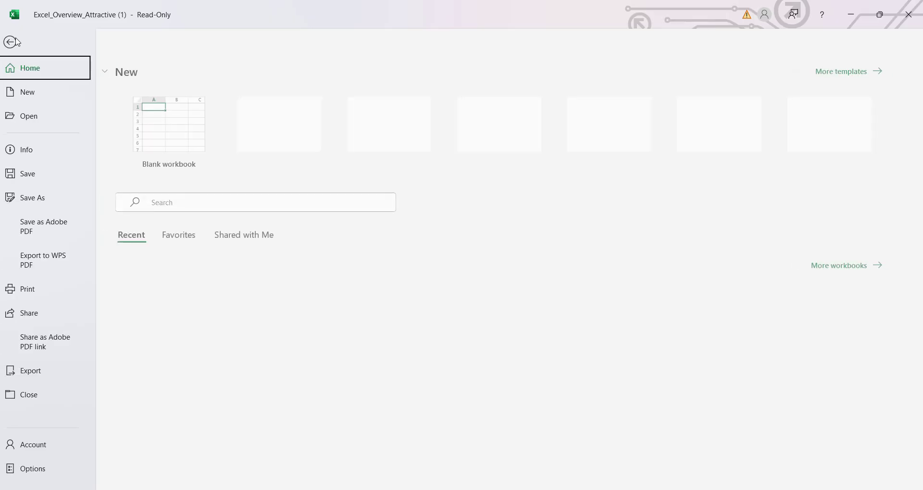
left_click(41, 123)
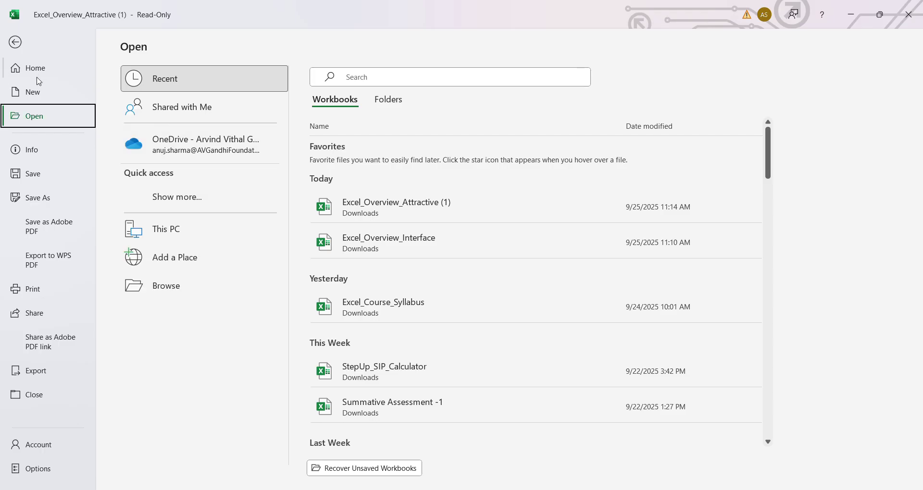
left_click(32, 92)
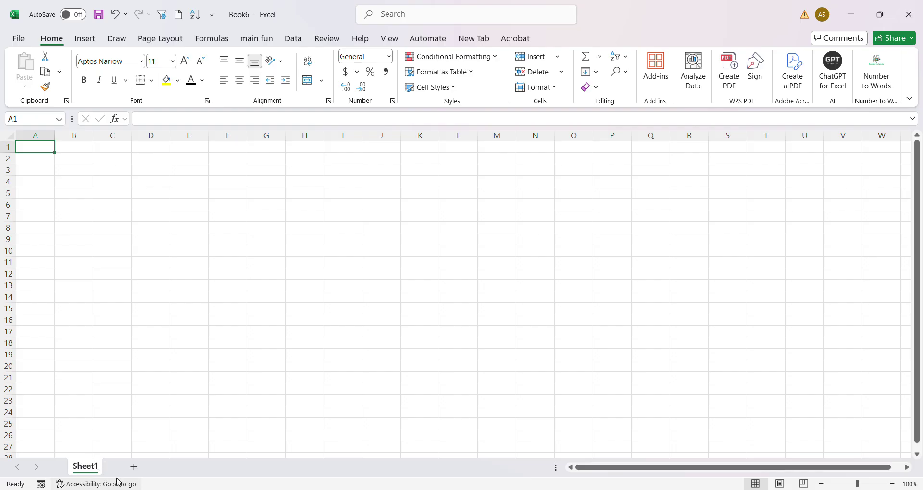
Add three more worksheets after Sheet1 in the blank workbook
left_click(134, 468)
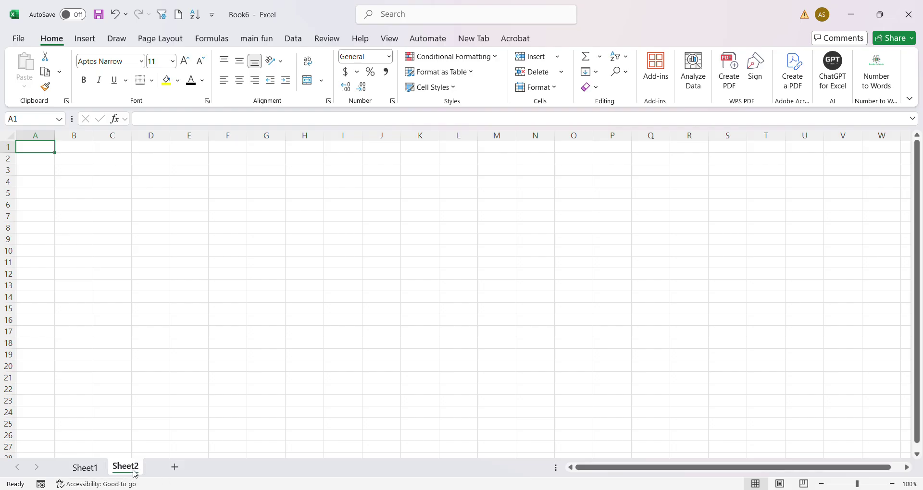
left_click(175, 469)
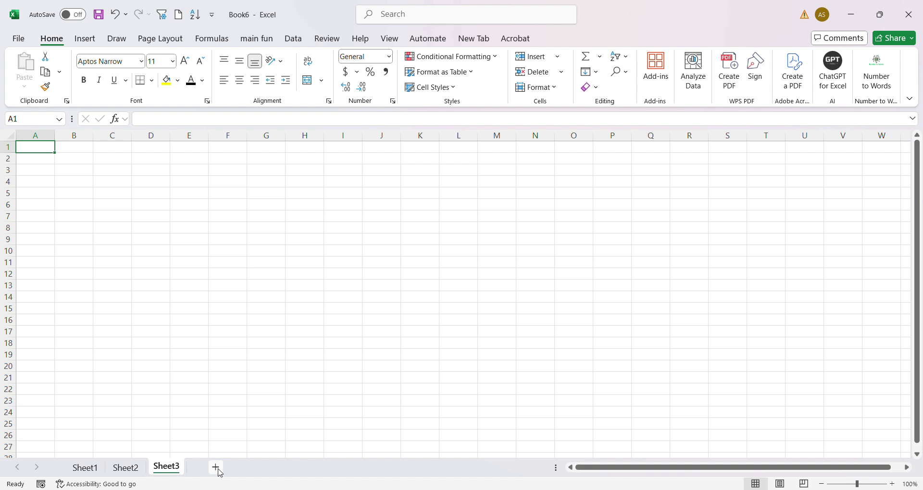
left_click(215, 468)
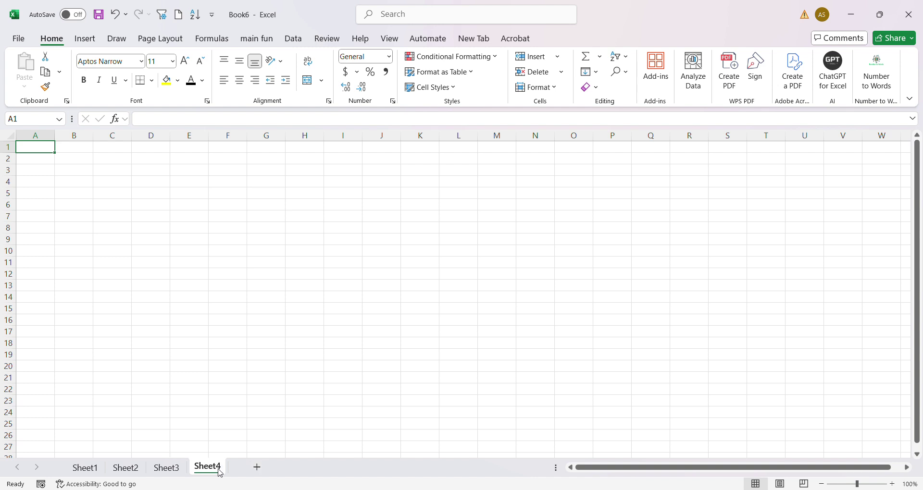
Rename Sheet1 as "Worksheet 1"
right_click(89, 471)
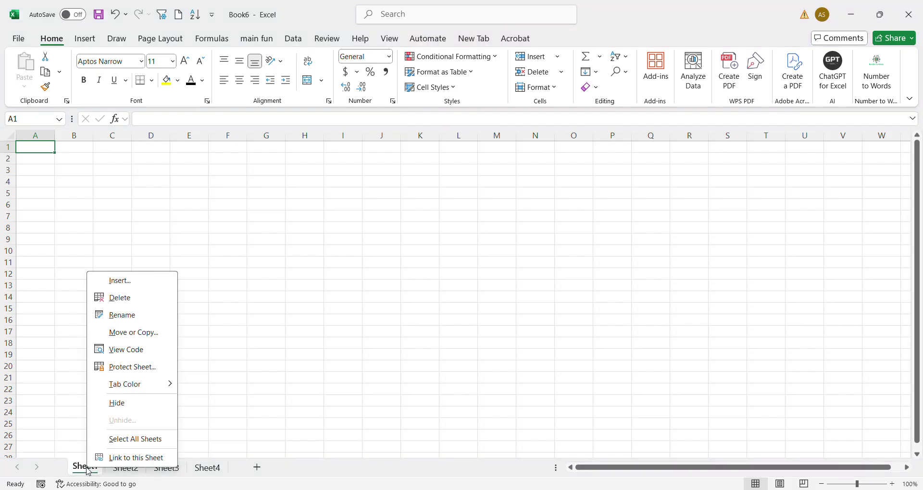
left_click(122, 315)
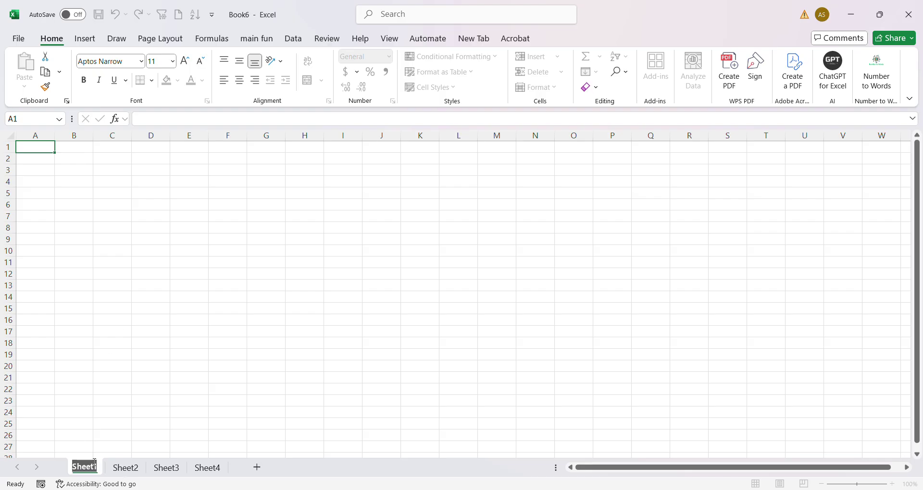
type("Work")
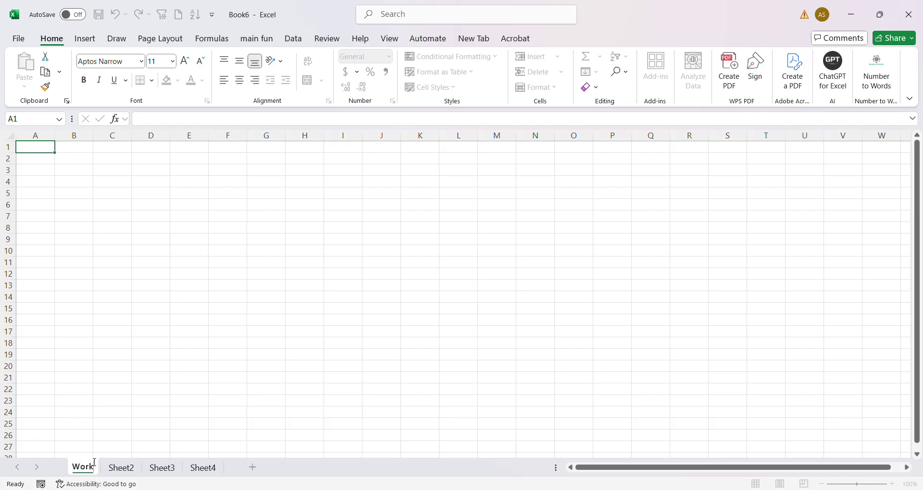
type("sheet")
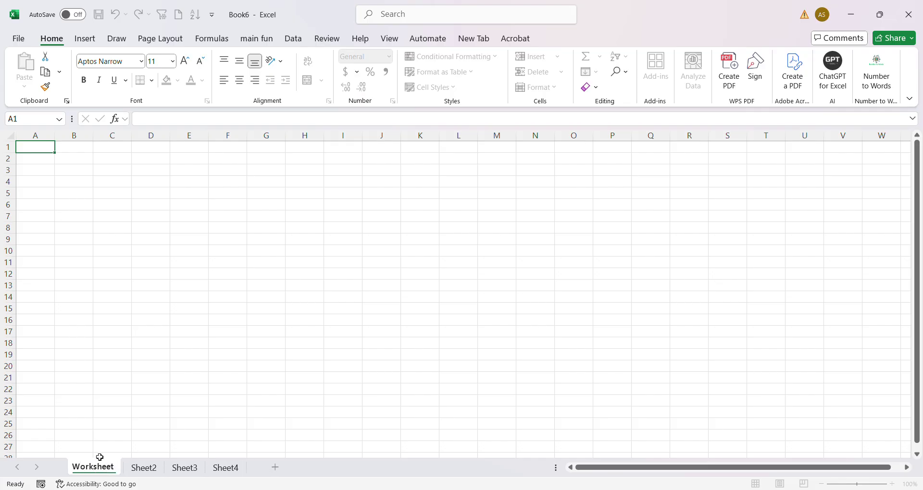
type(" 1")
left_click(201, 437)
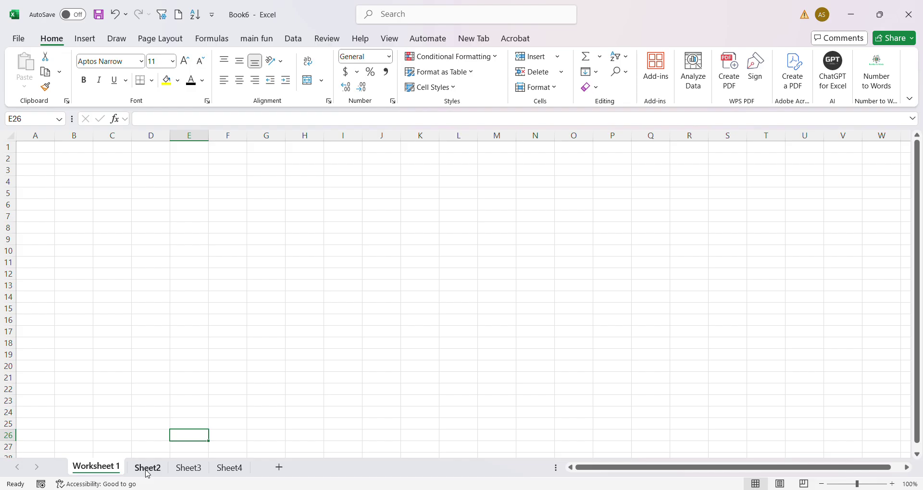
Rename Sheet2 as "Worksheet 2"
double_click(148, 469)
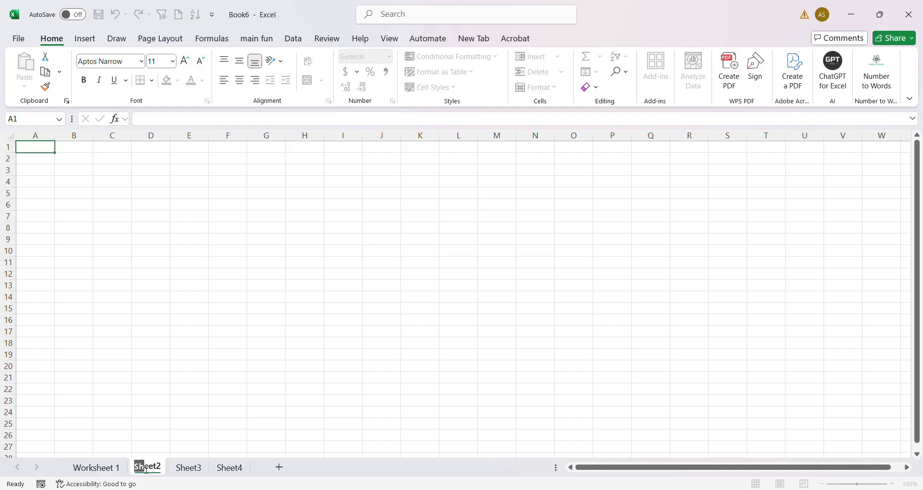
type("Wor")
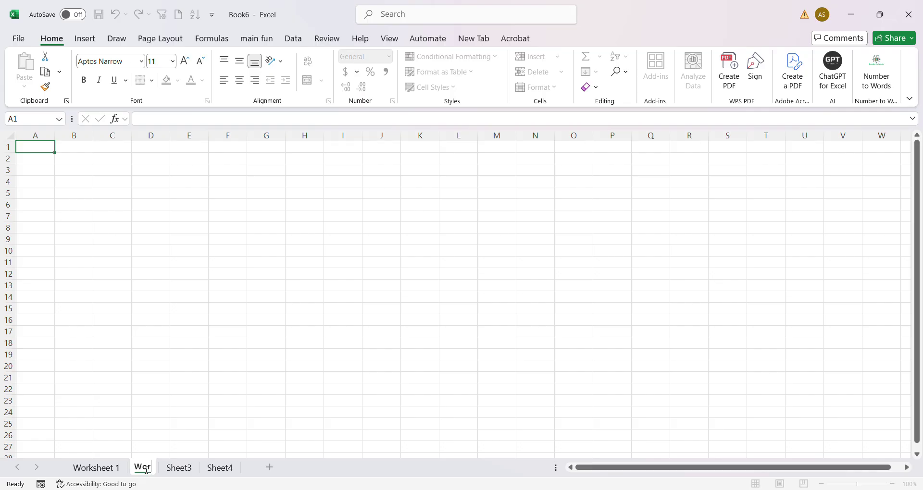
type("ksheet 2")
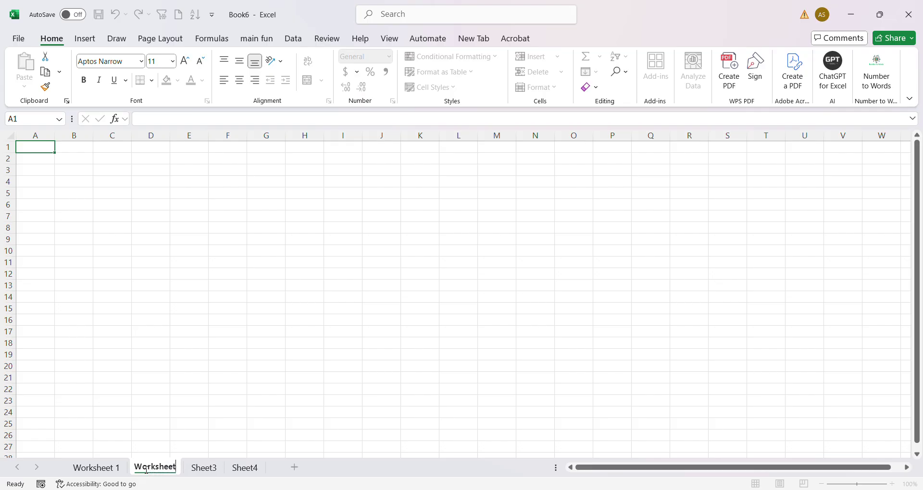
left_click(183, 413)
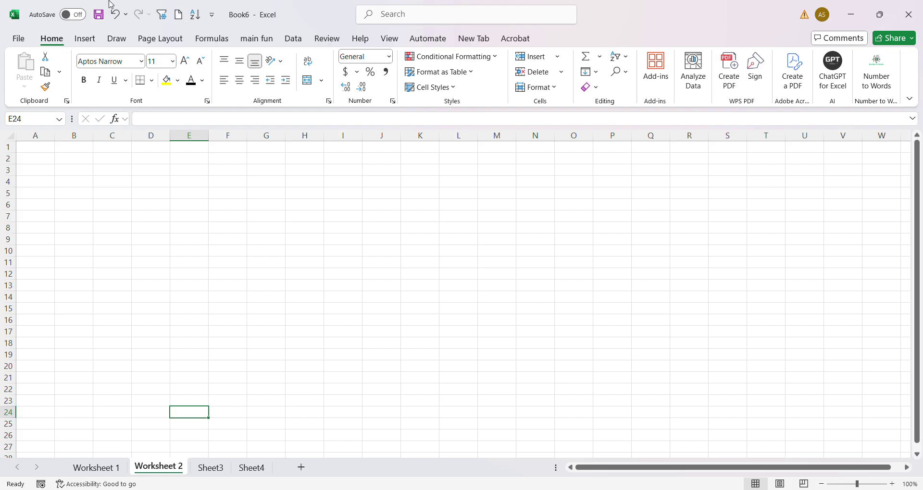
Examine the Quick Access Toolbar customization options and the ribbon's Insert, Draw, Page Layout and Home commands
left_click(212, 17)
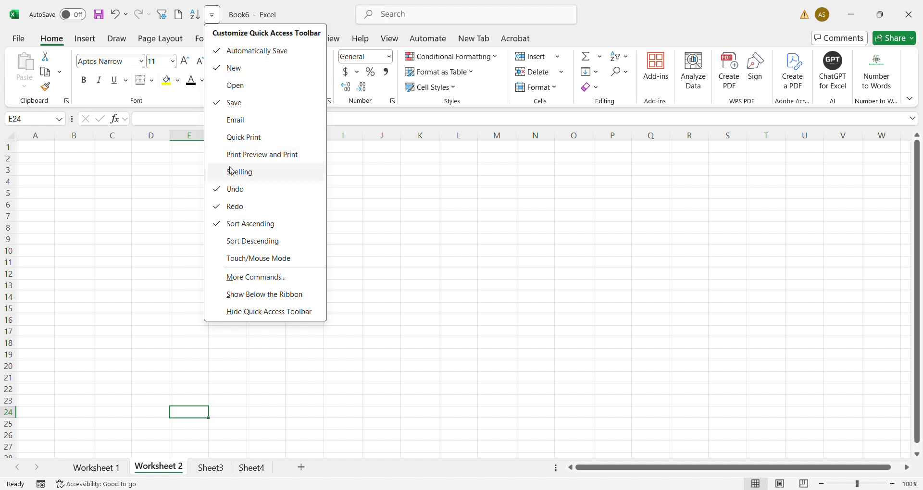
left_click(134, 194)
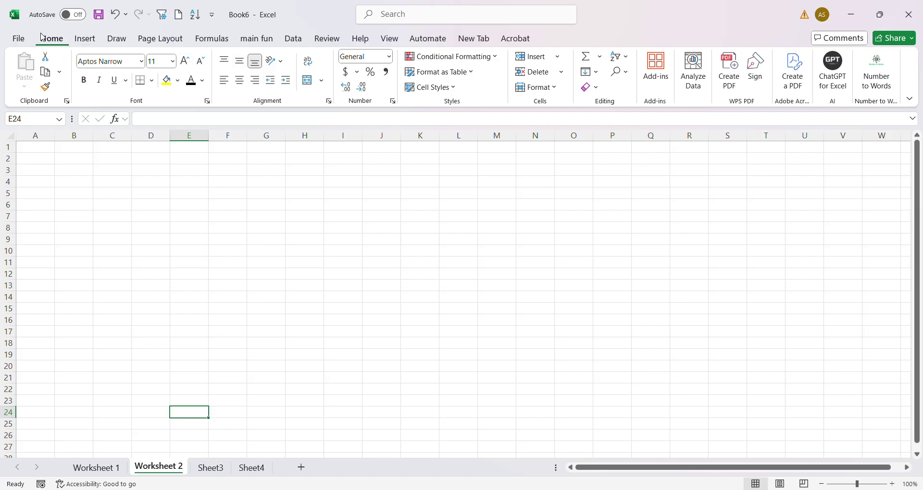
left_click(82, 40)
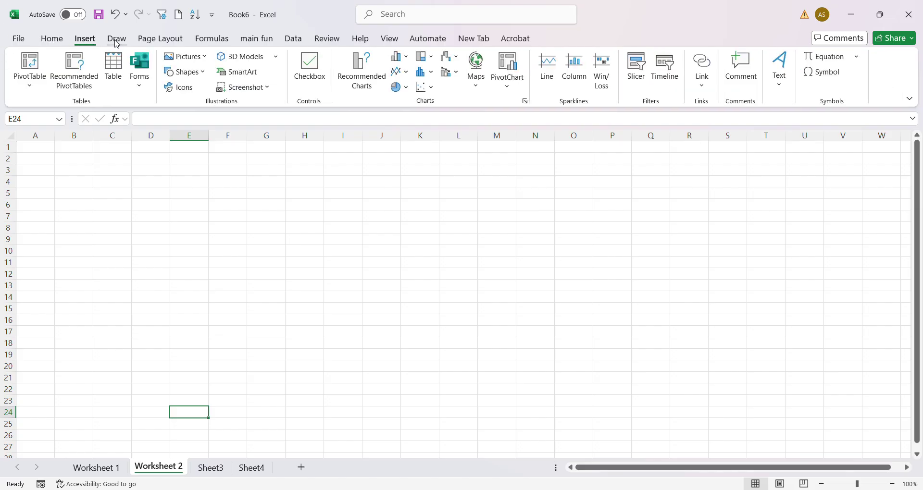
left_click(117, 42)
left_click(161, 43)
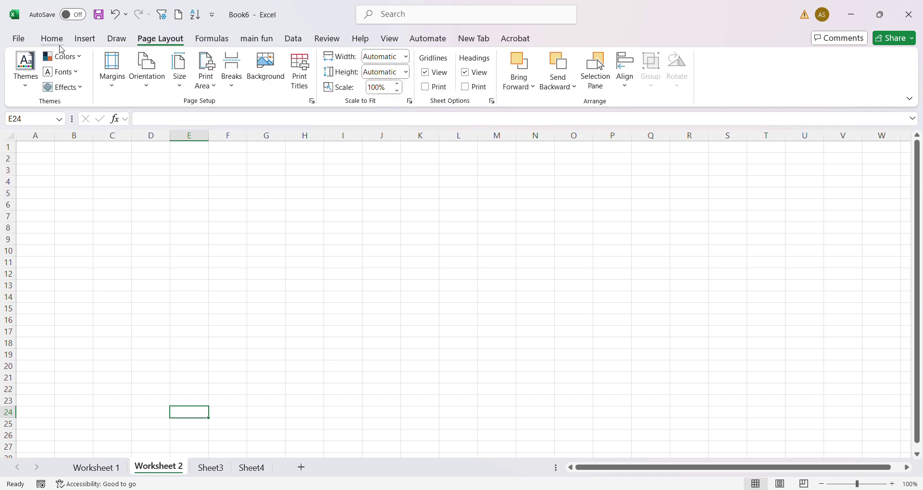
left_click(51, 40)
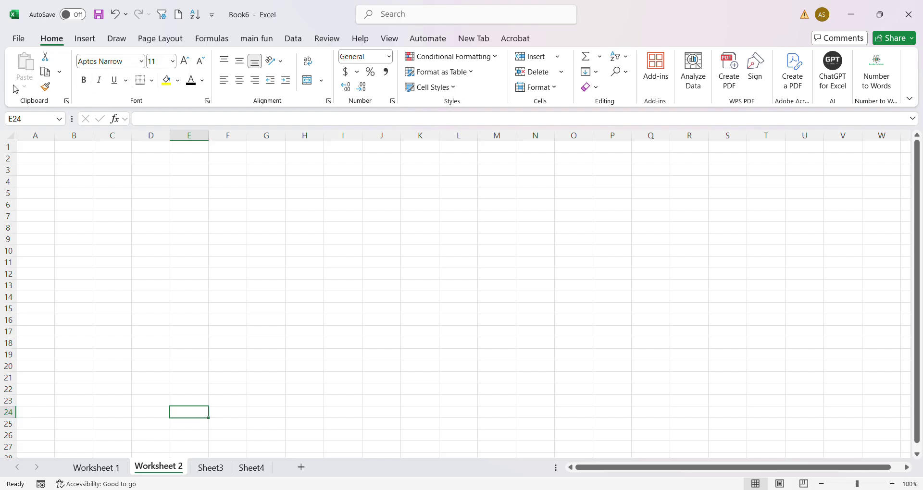
Enter the value 1 in cell D4 of Worksheet 2
left_click(166, 118)
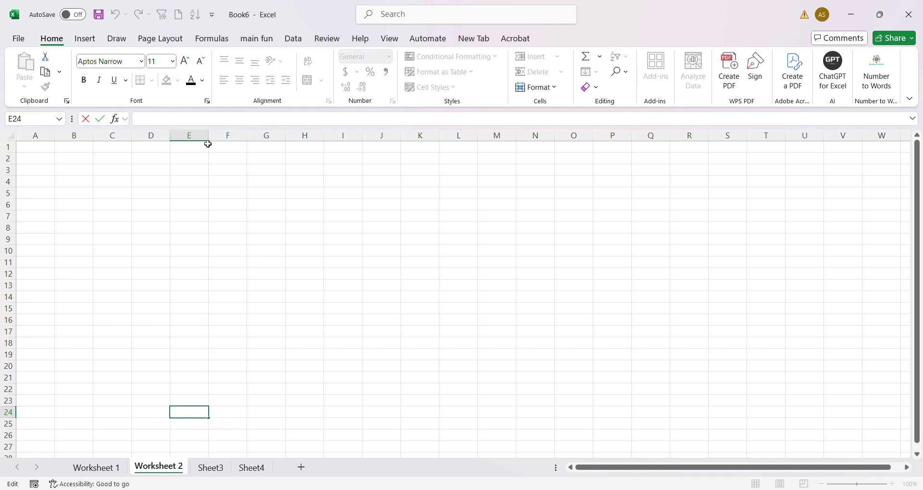
left_click(134, 185)
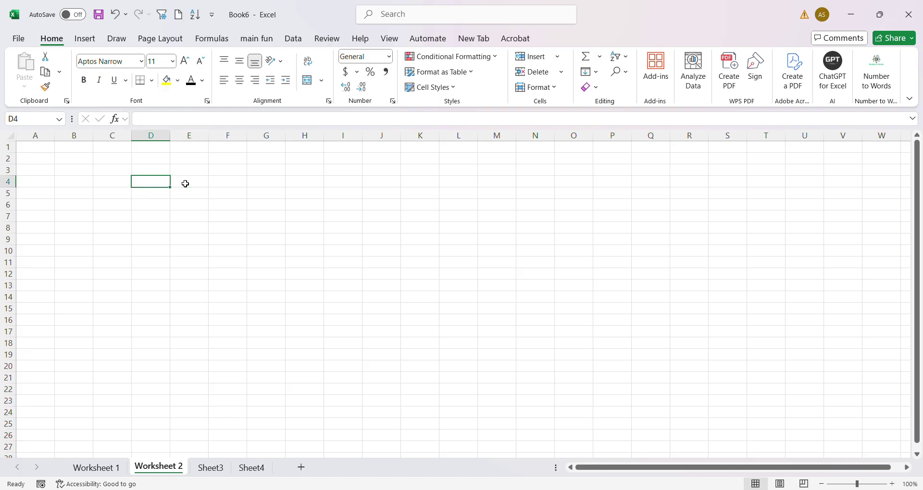
type("1")
left_click(249, 239)
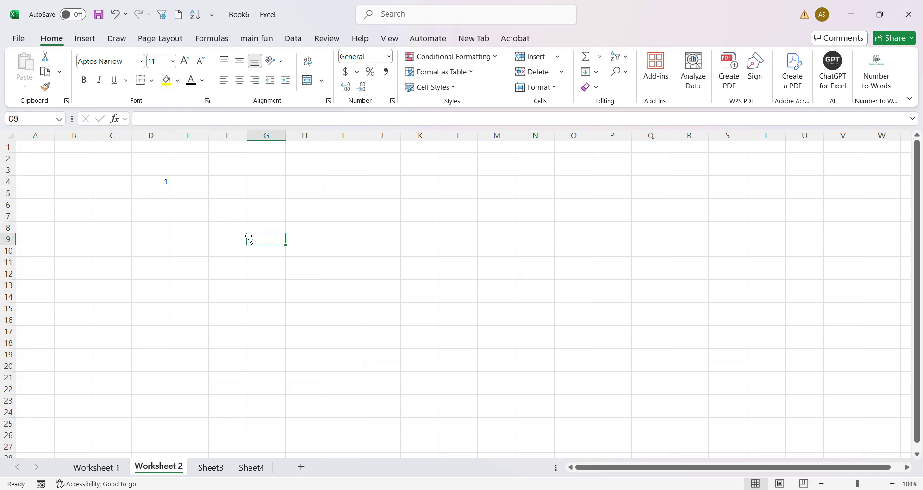
Clear the value from cell D4, then select cells F7 and I10 to check their addresses in the Name Box
left_click(164, 184)
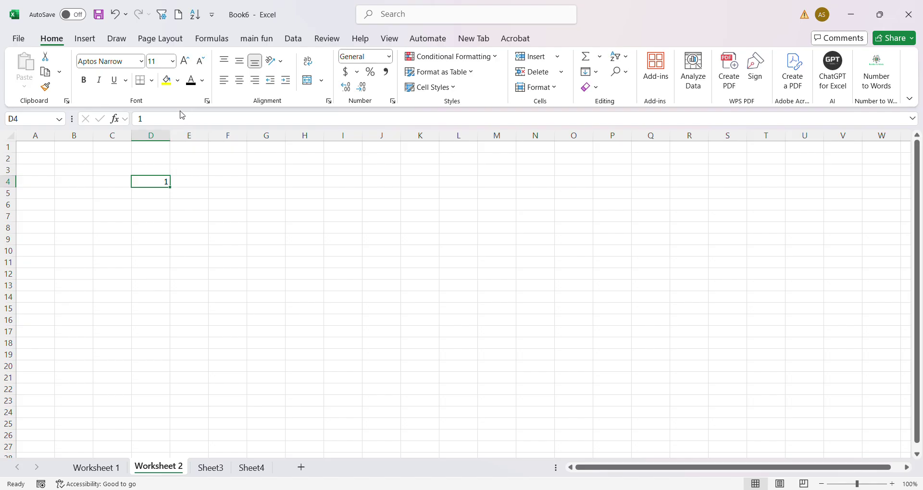
key("BackSpace")
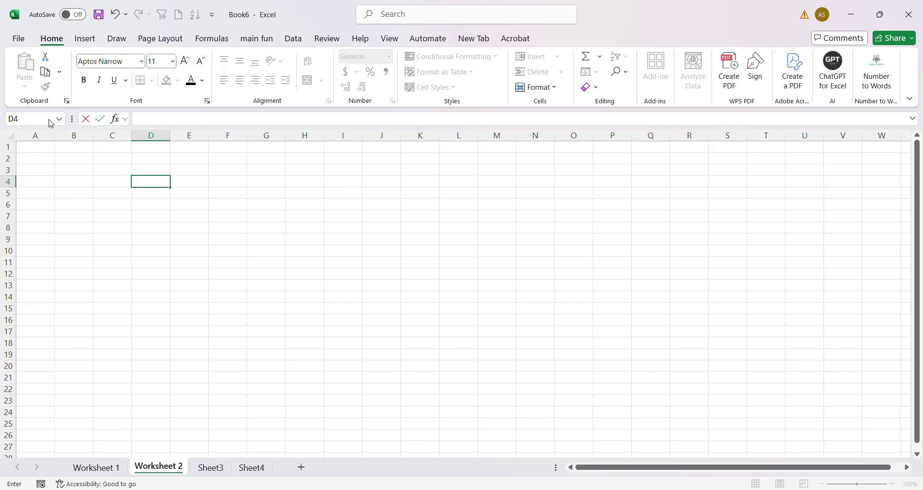
left_click(241, 217)
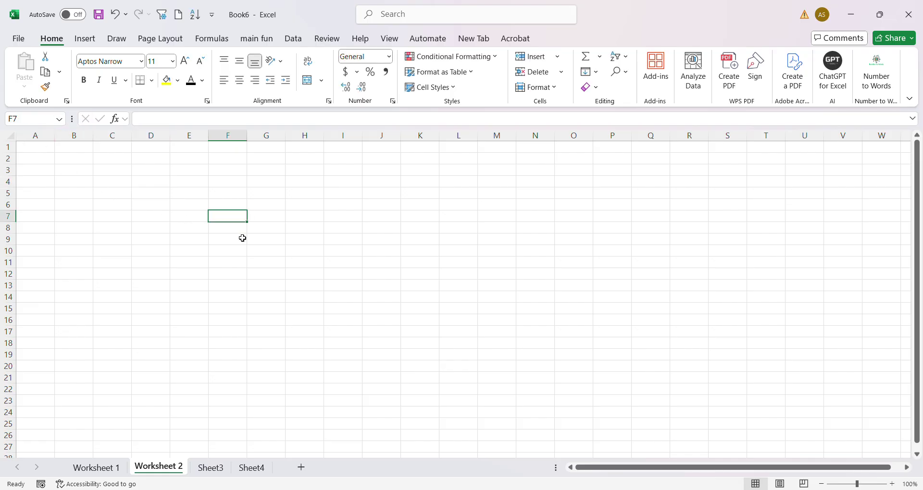
left_click(336, 250)
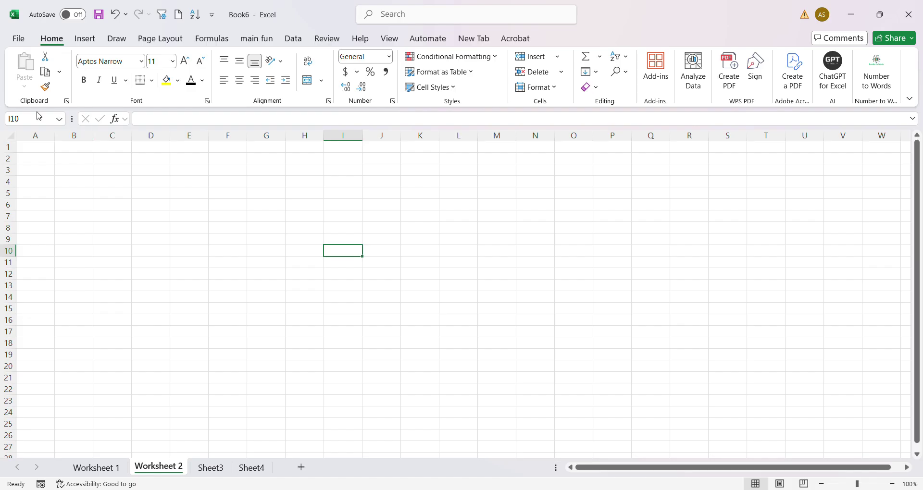
Select cells G5, D7 and E7 in Worksheet 2 to check their addresses in the Name Box
left_click(254, 193)
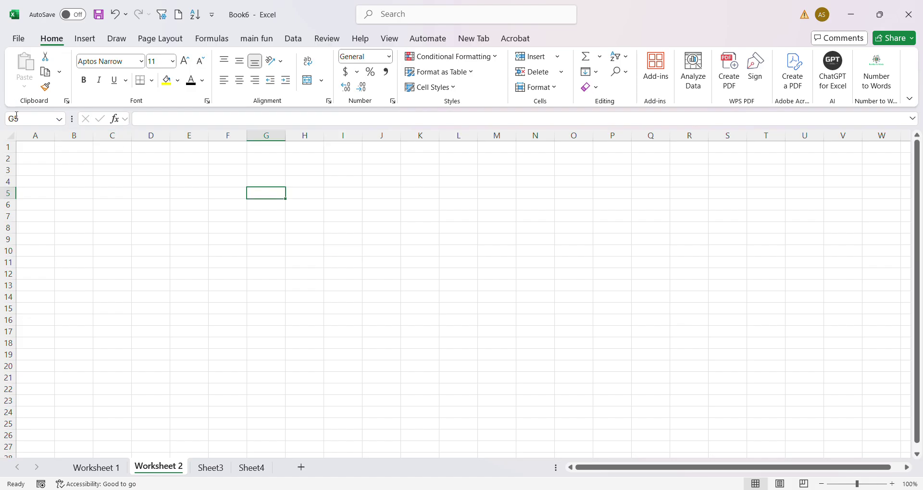
left_click(162, 215)
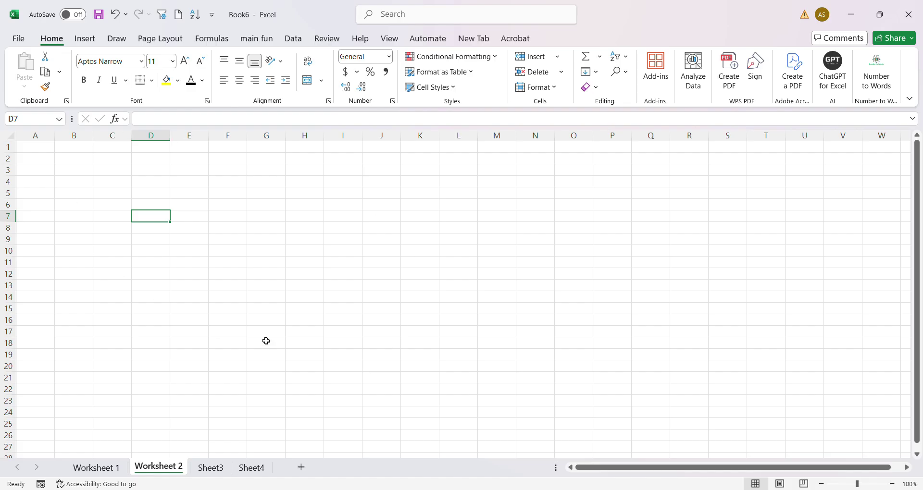
left_click(204, 216)
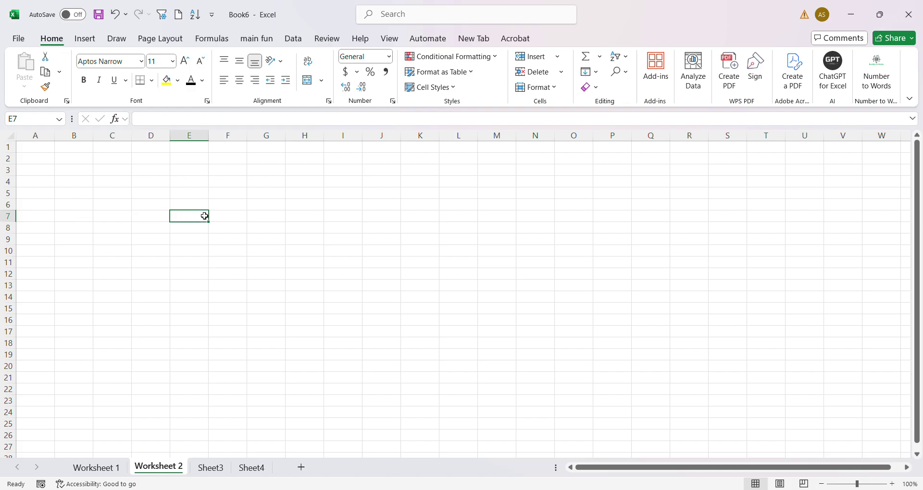
Enter the text "D6" in cell D6 of Worksheet 2
left_click(187, 204)
left_click(154, 208)
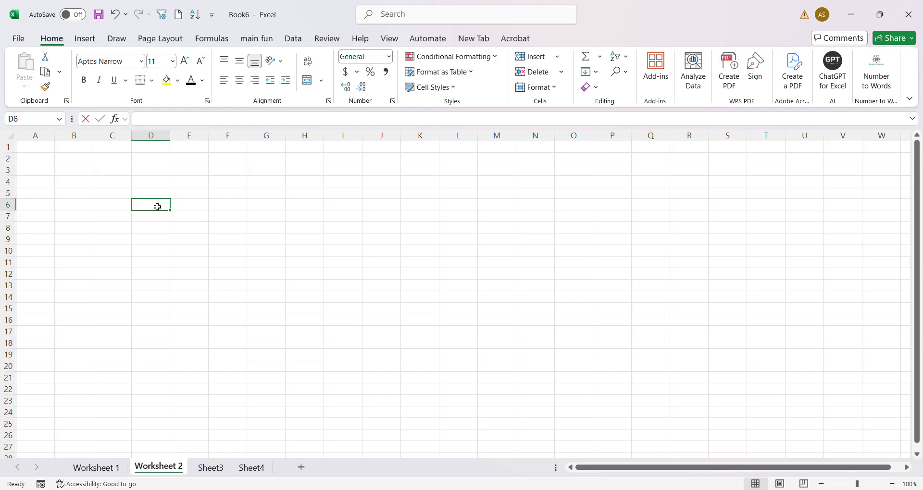
type("D6")
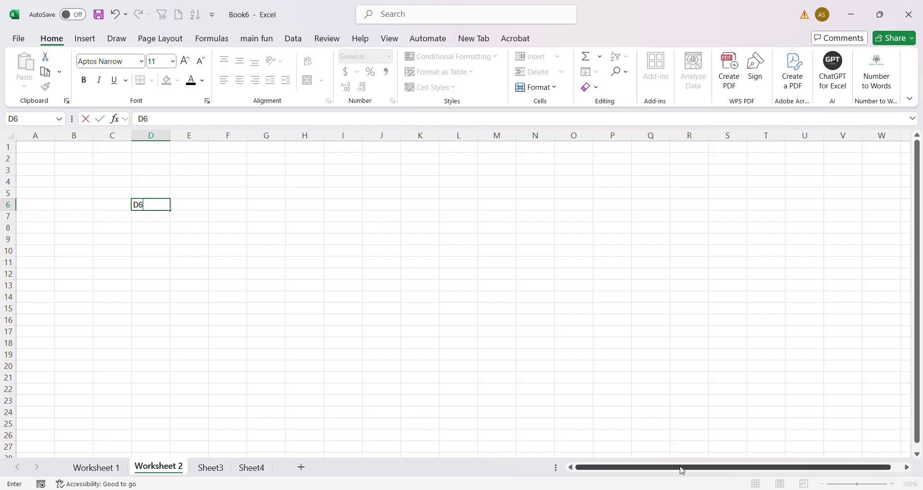
Scroll Worksheet 2 across to column AC and back, then down to row 33 and back to row 1
left_click_drag(682, 470, 710, 473)
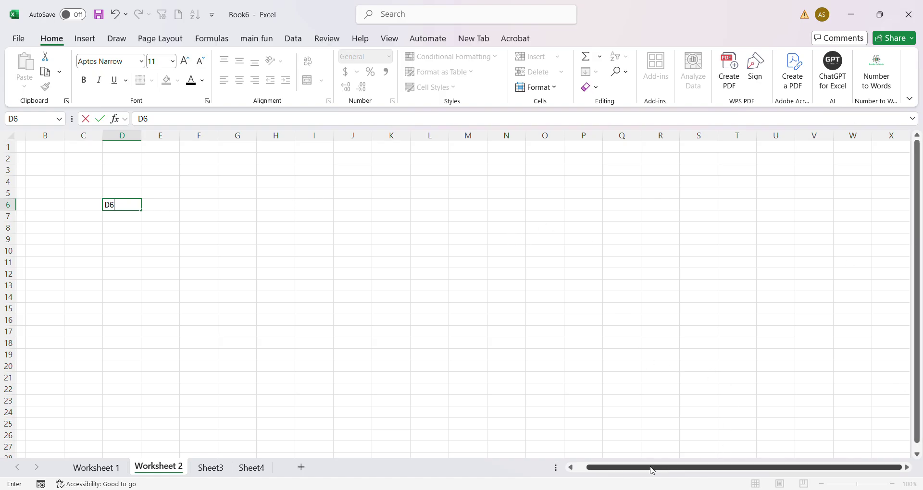
left_click(913, 474)
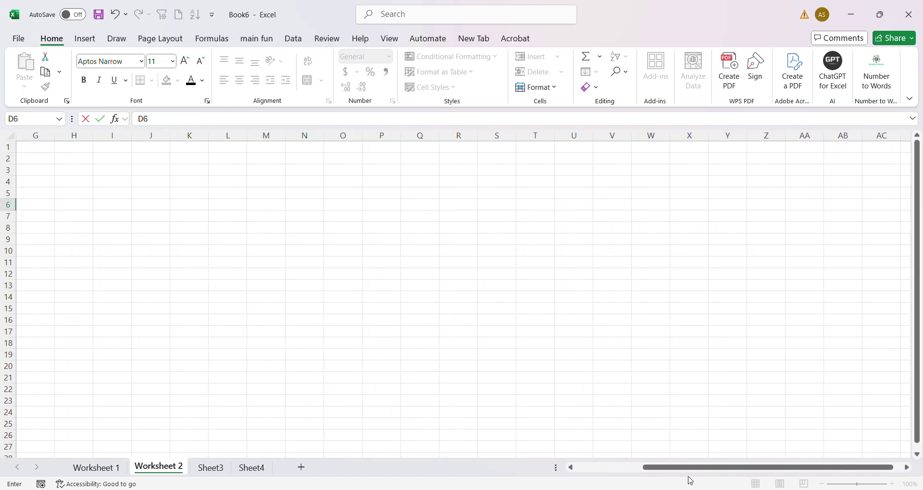
left_click(570, 467)
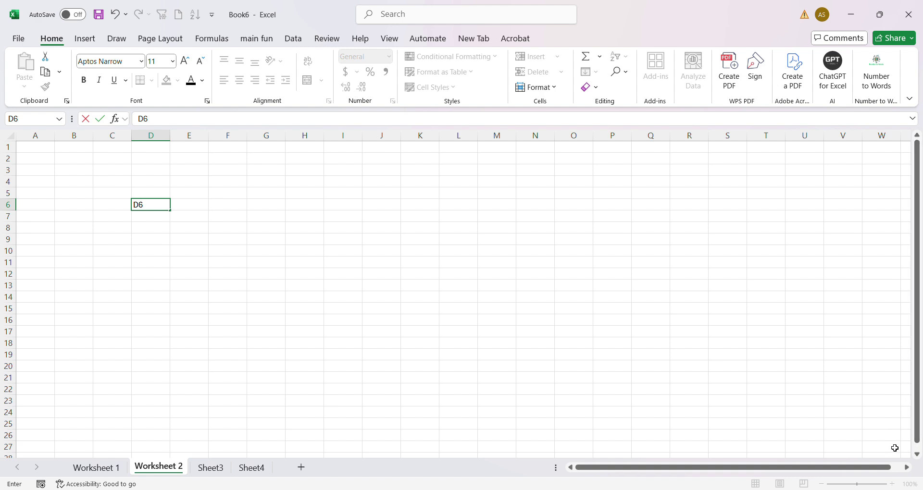
left_click(917, 455)
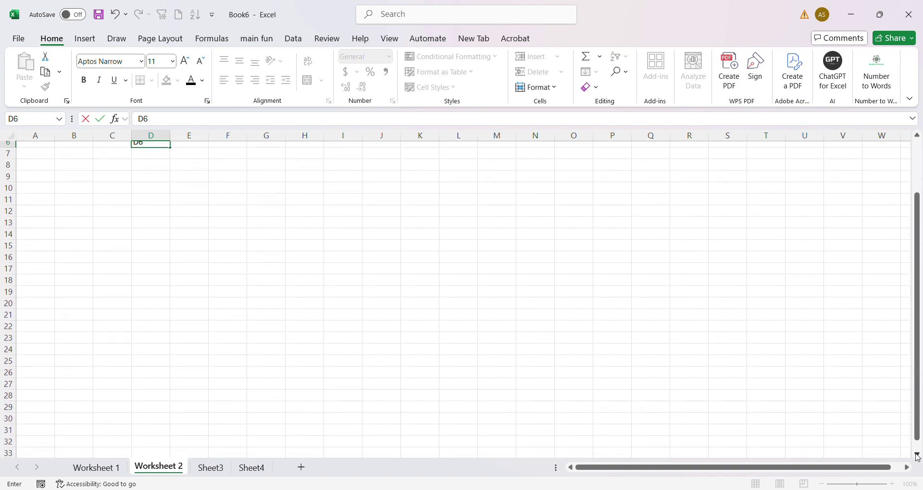
left_click(917, 136)
left_click(918, 141)
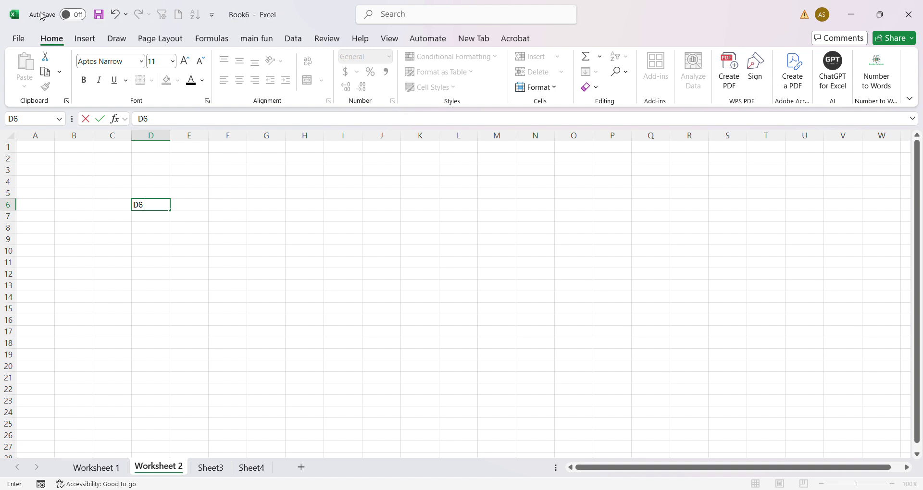
Examine the commands offered for customizing the Quick Access Toolbar, leaving them as they are
left_click(211, 14)
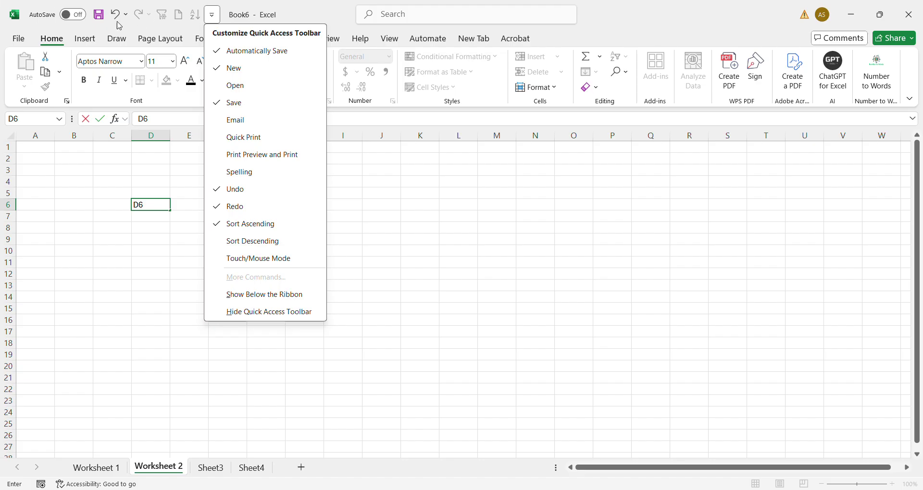
left_click(449, 169)
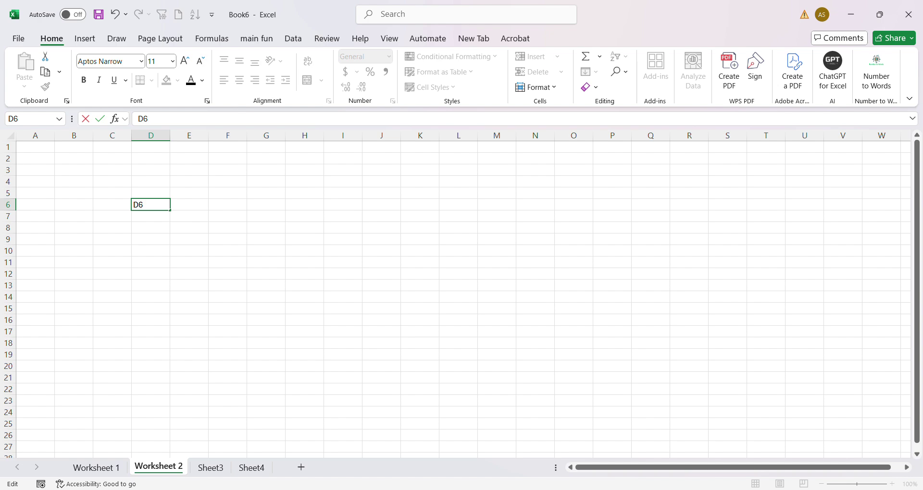
Switch to the Excel_Overview_Attractive (1) workbook and review its Workbook_vs_Worksheet, Ribbon_Tabs_QAT and File_Management sheets
mouse_move(569, 489)
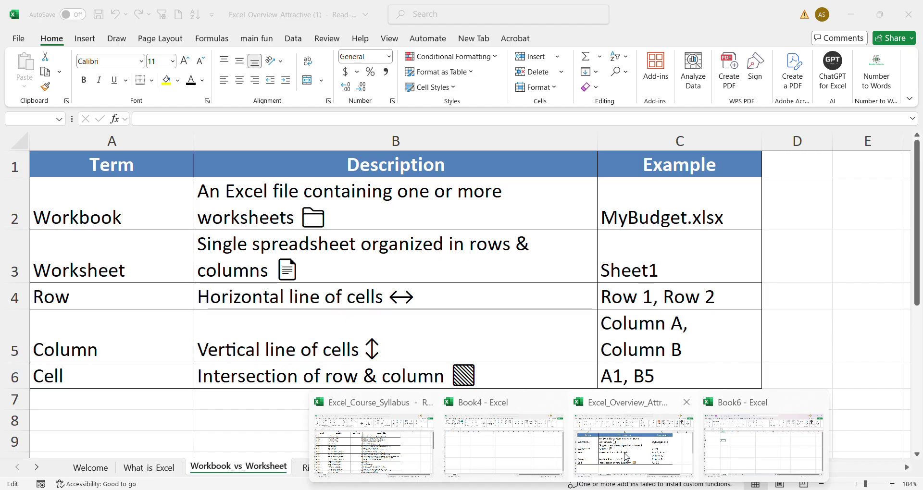
left_click(626, 457)
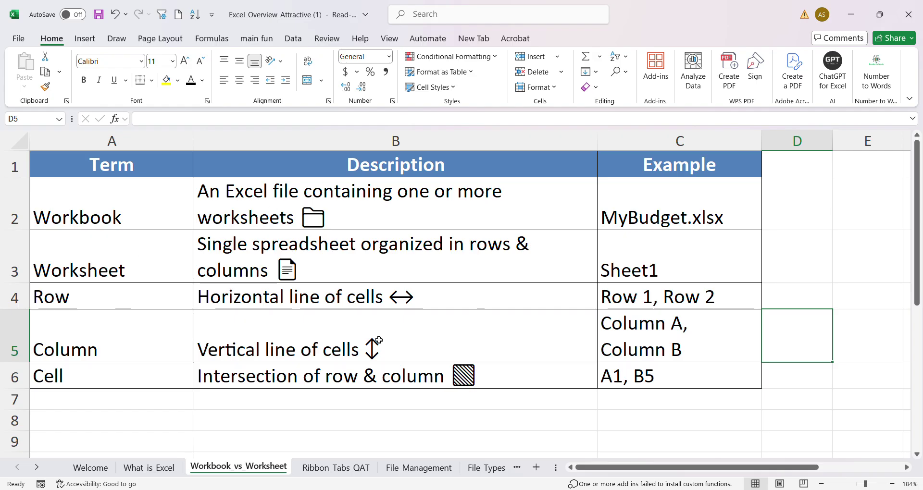
left_click(339, 469)
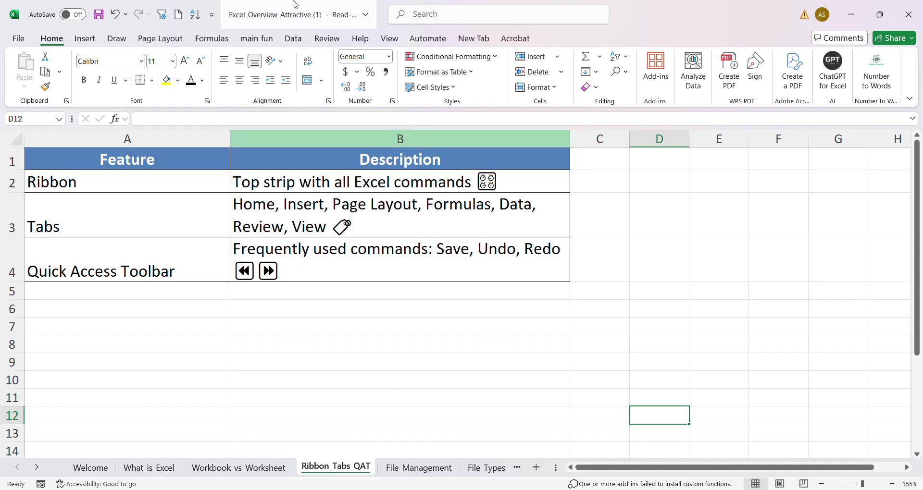
left_click(432, 474)
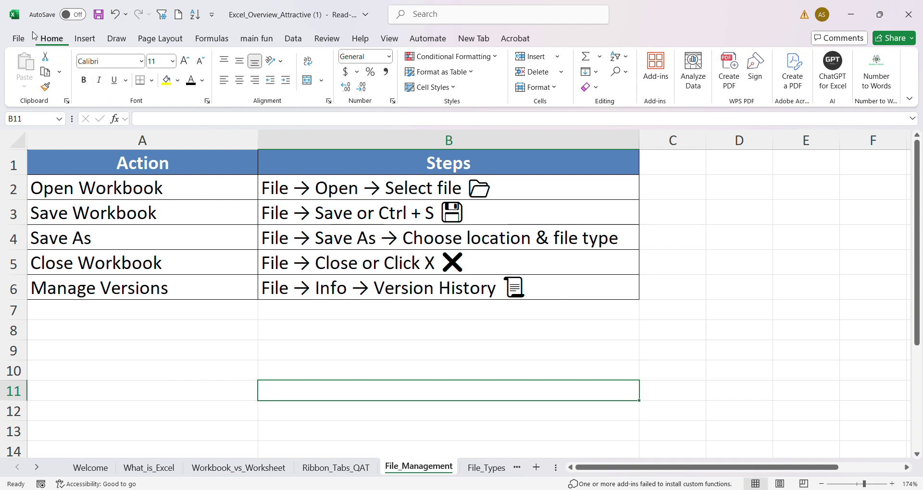
Save a copy of the overview workbook in the Downloads folder under the name "Excel Introduction"
left_click(17, 41)
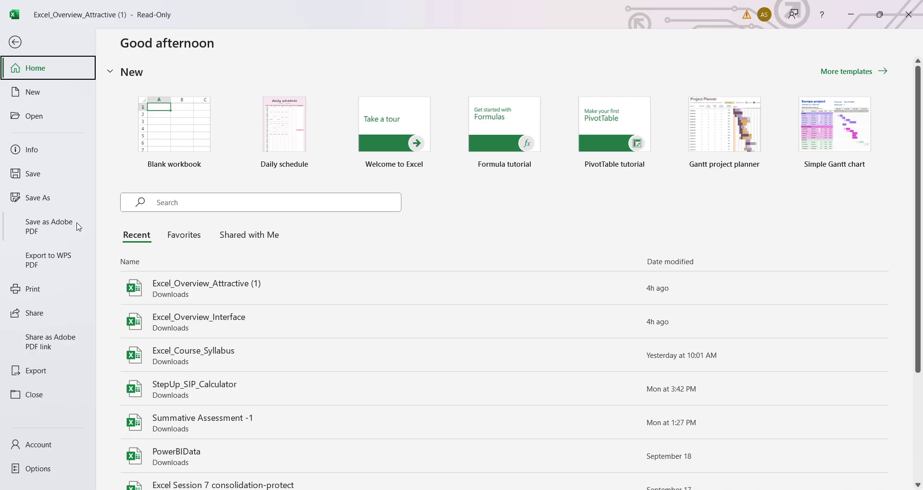
left_click(48, 204)
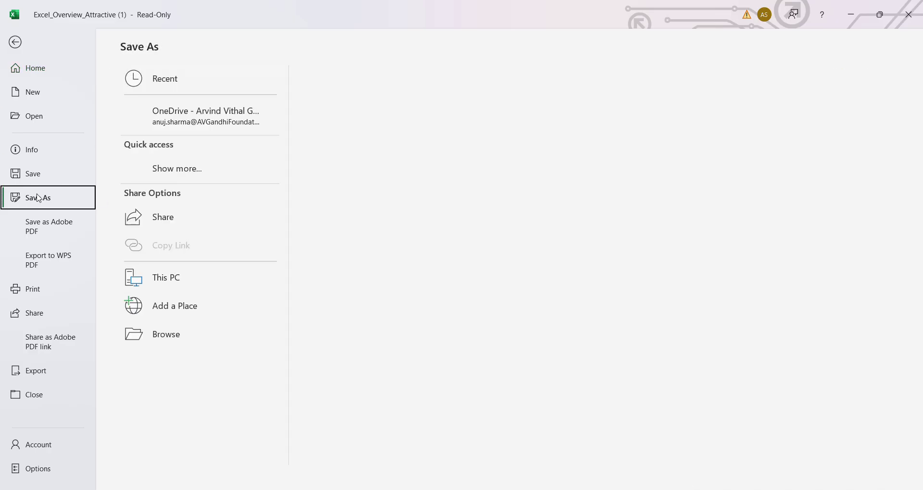
left_click(179, 336)
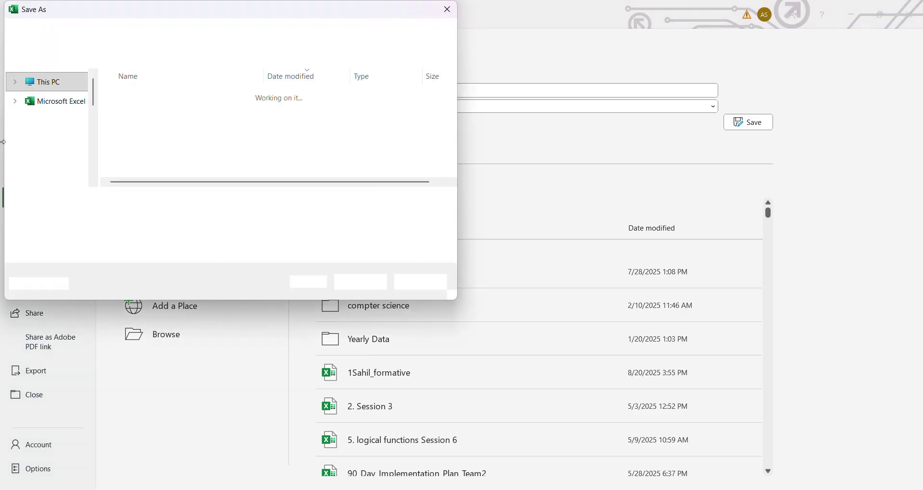
scroll(59, 128, "up", 3)
scroll(58, 128, "up", 2)
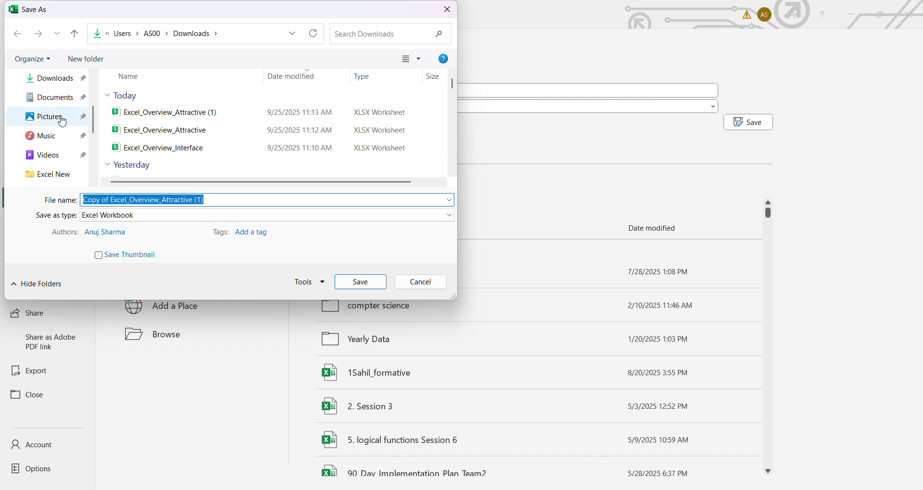
left_click(58, 81)
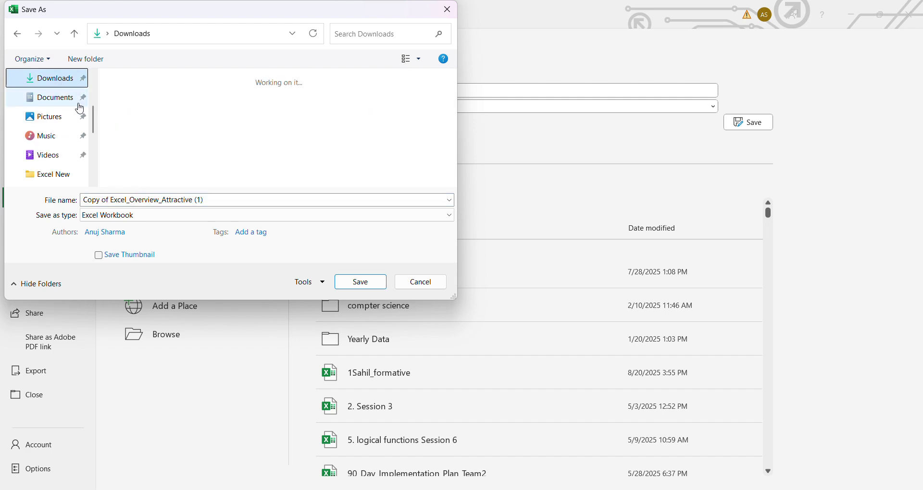
left_click(214, 200)
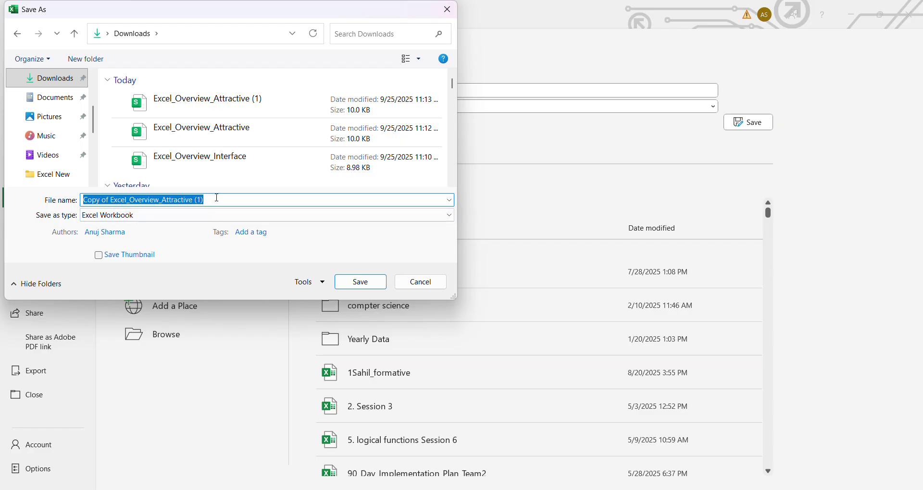
key("BackSpace")
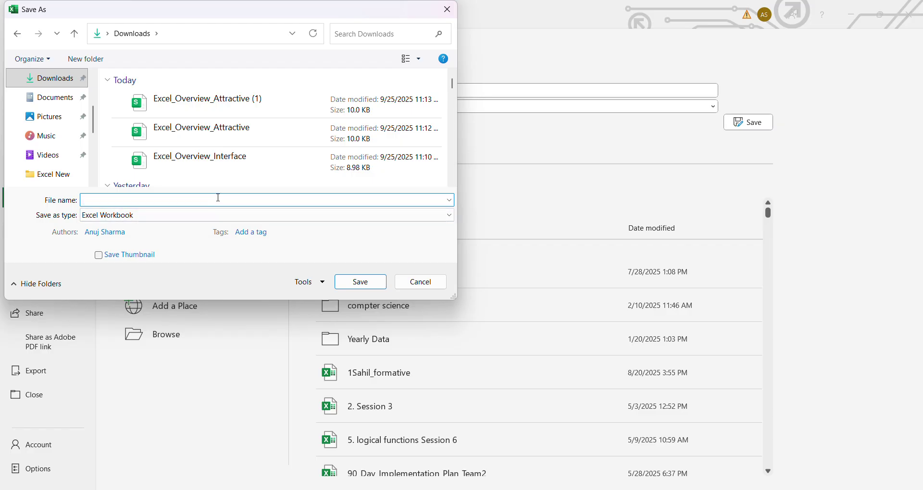
type("E")
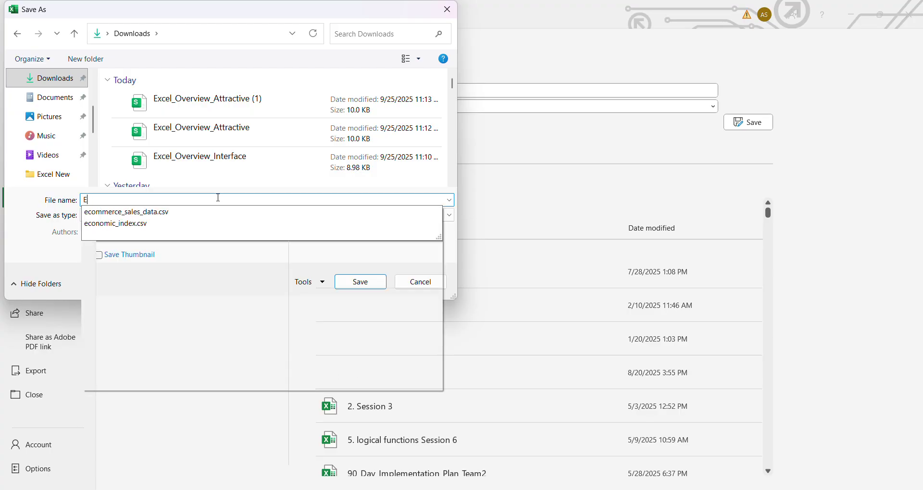
type("xcel In")
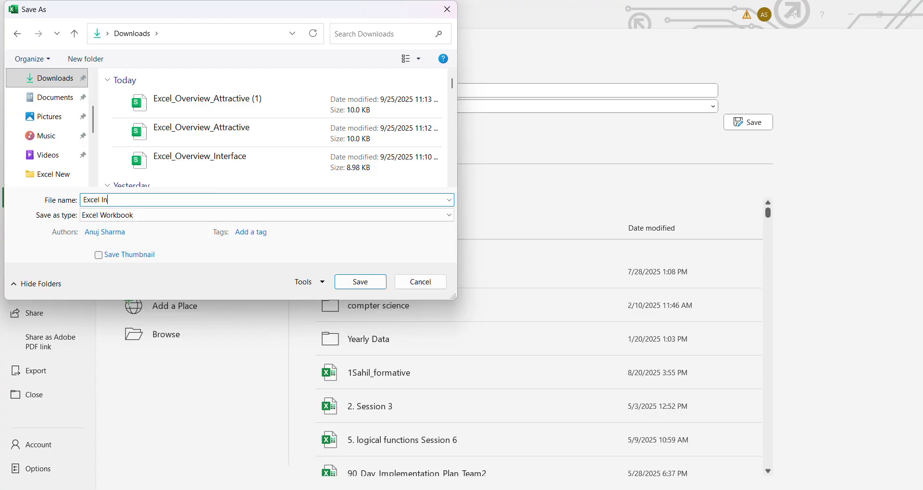
type("troduction")
left_click(358, 283)
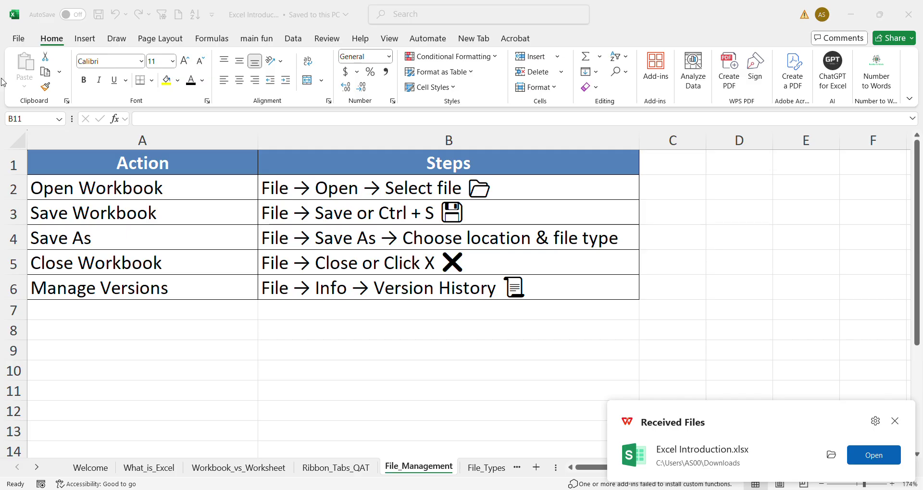
Browse to the Downloads folder and open the Excel Introduction workbook
left_click(20, 45)
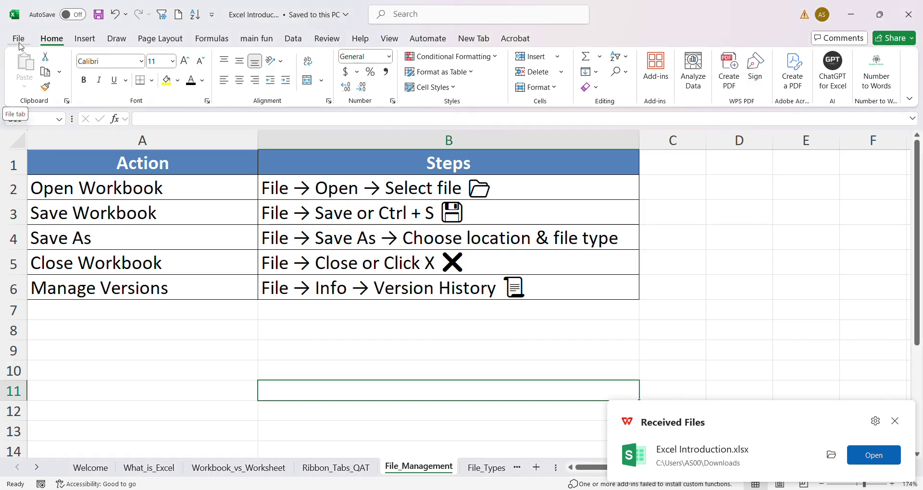
left_click(20, 42)
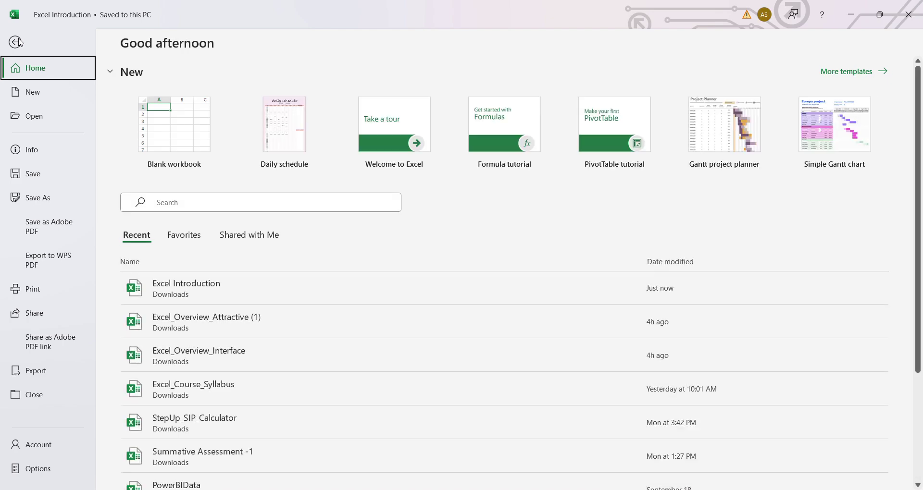
left_click(35, 122)
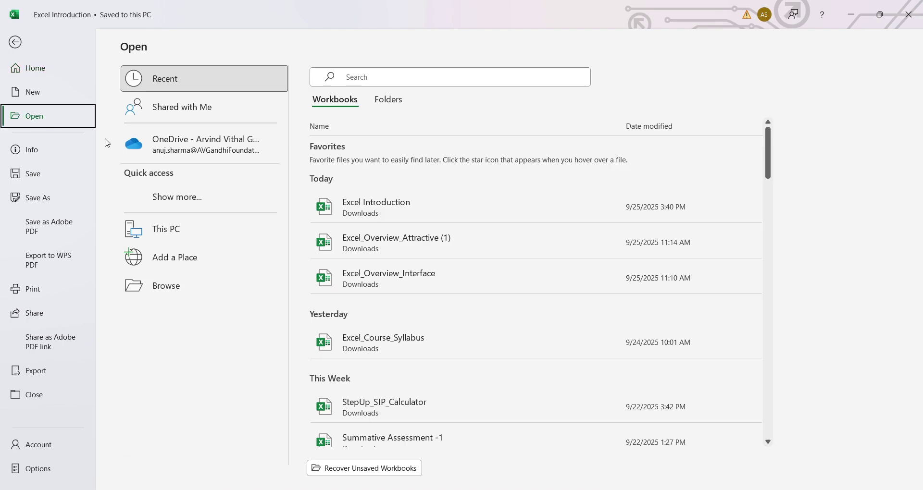
left_click(165, 287)
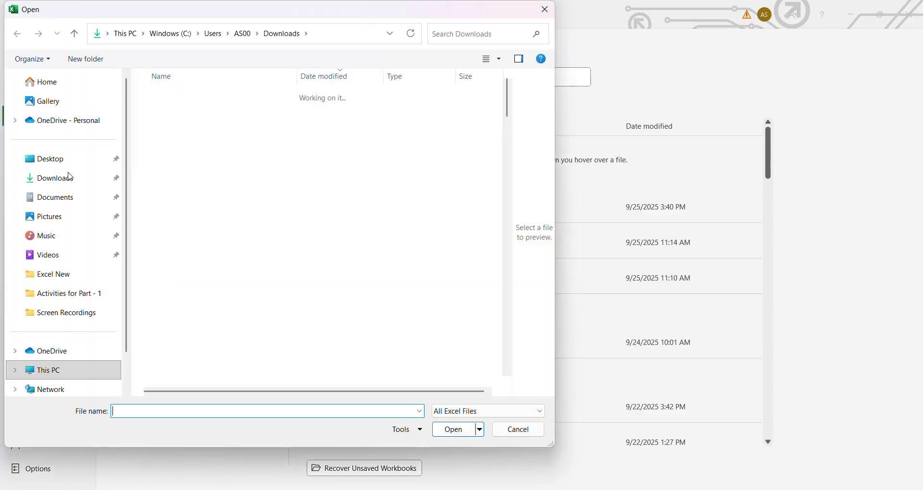
left_click(64, 180)
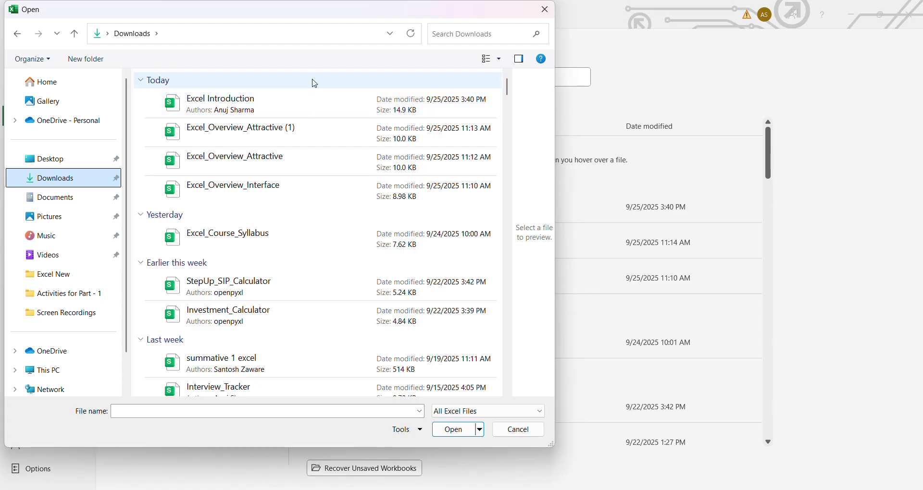
left_click(262, 110)
left_click(453, 431)
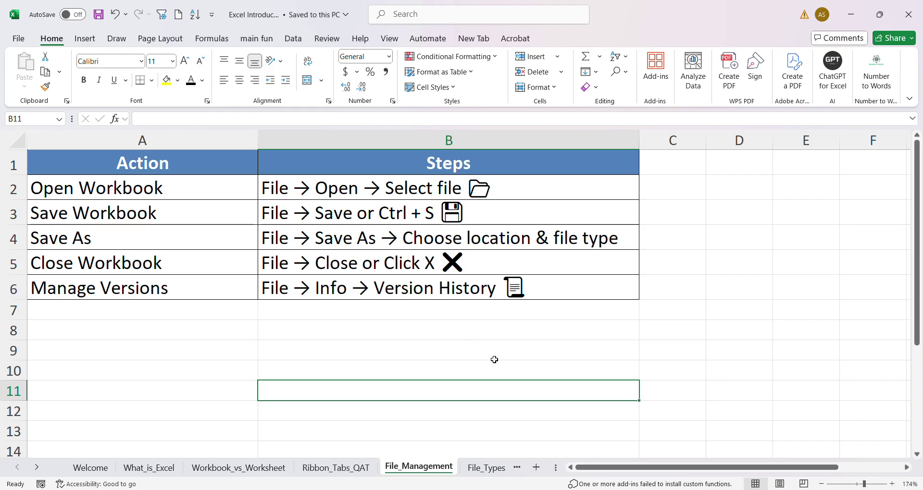
Review the File_Types sheet, selecting the XLSM entry and the description of the CSV format
left_click(486, 467)
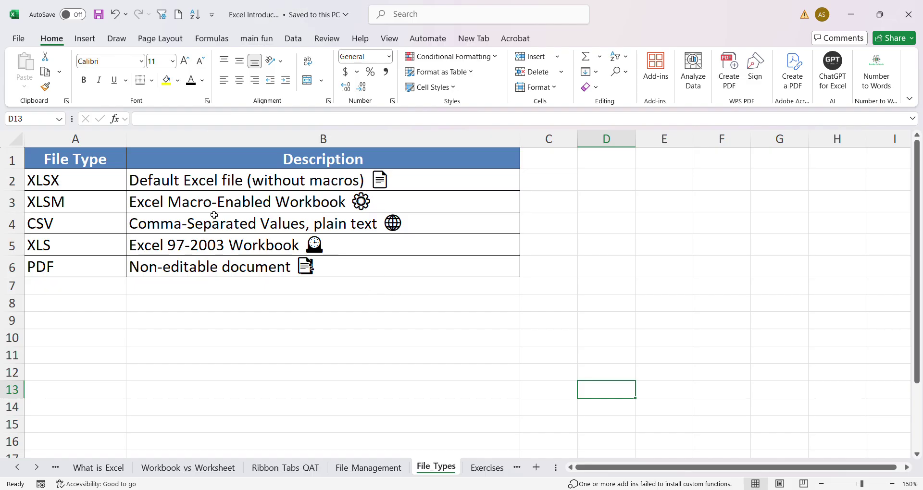
left_click(45, 193)
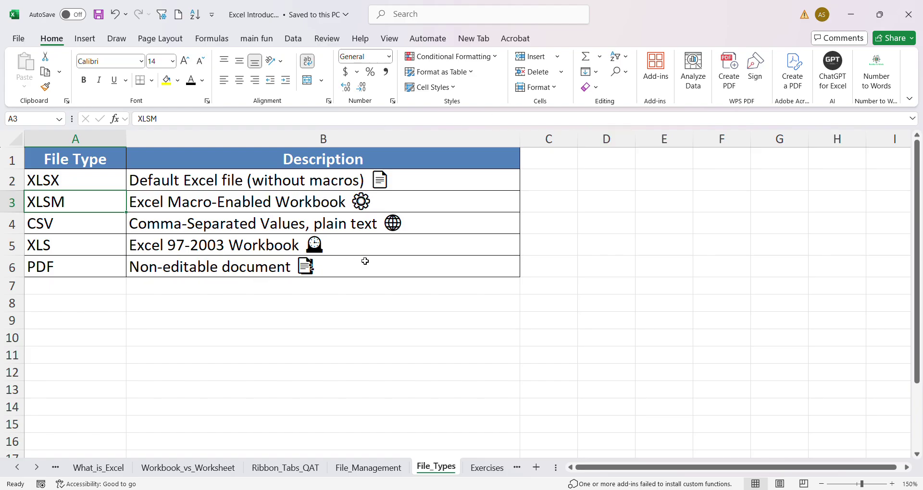
left_click(193, 226)
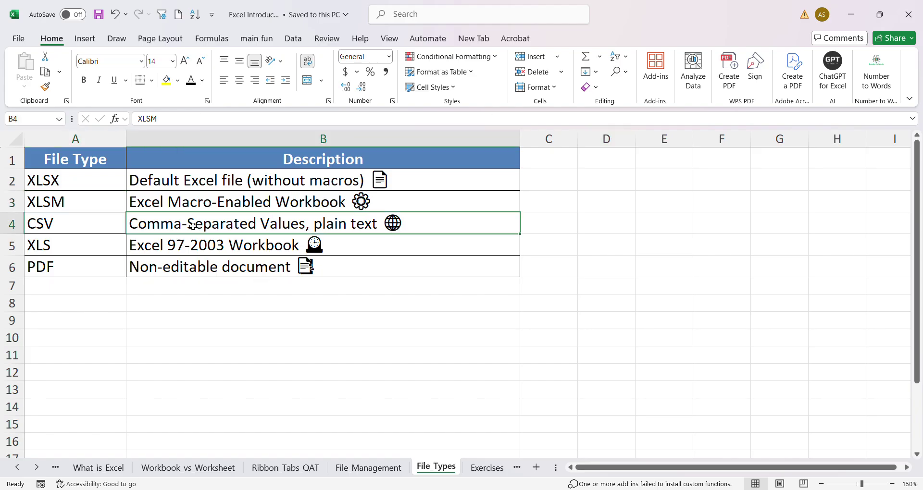
Review the CSV and XLS entries in the file types table, plus the description of the default Excel format
left_click(66, 225)
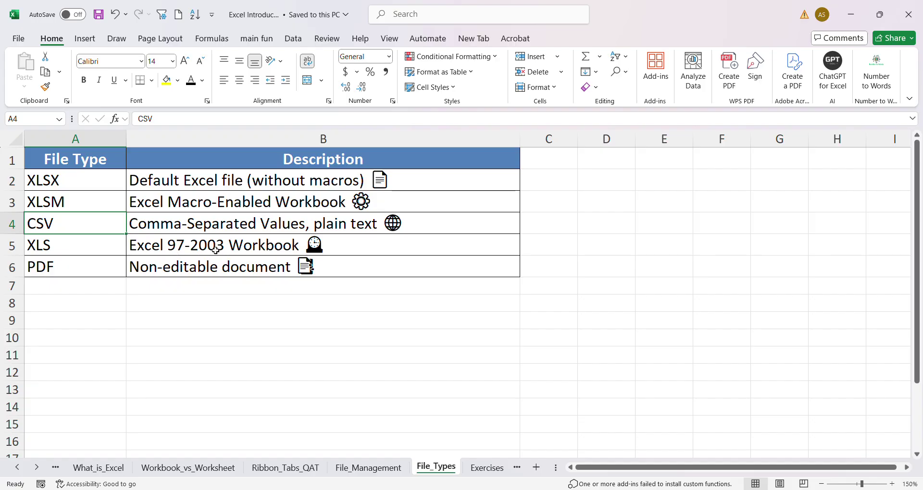
left_click(87, 247)
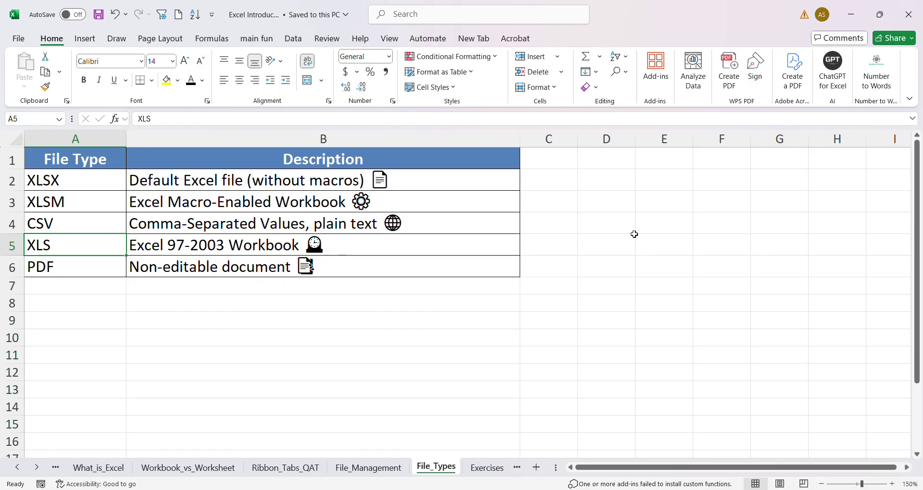
left_click(457, 178)
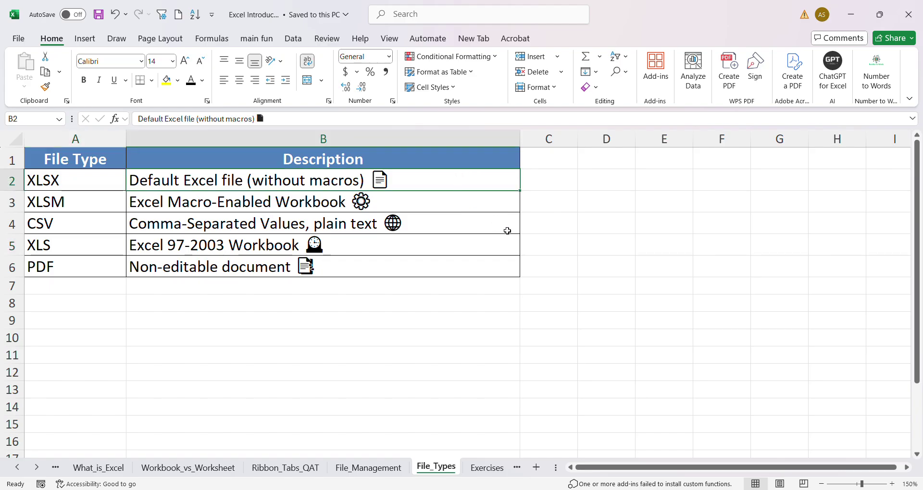
Jump from cell C1 to the last row of column C and return to the first row
left_click(539, 160)
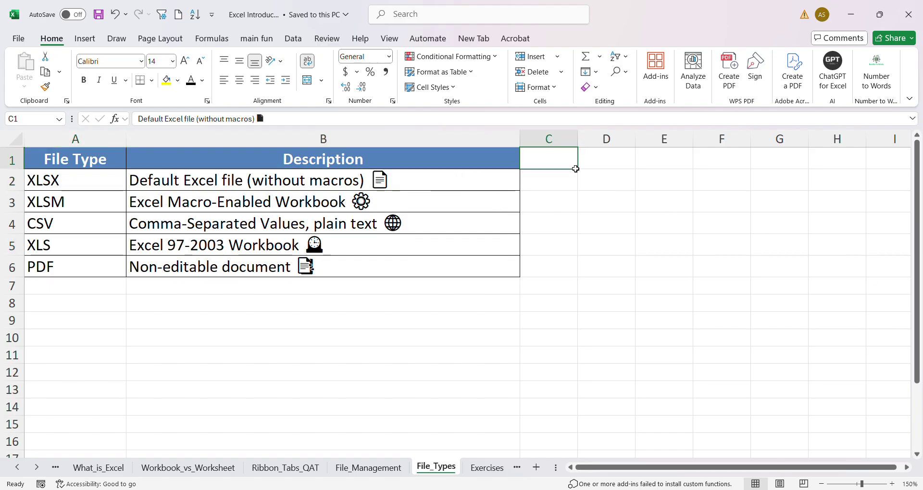
double_click(575, 169)
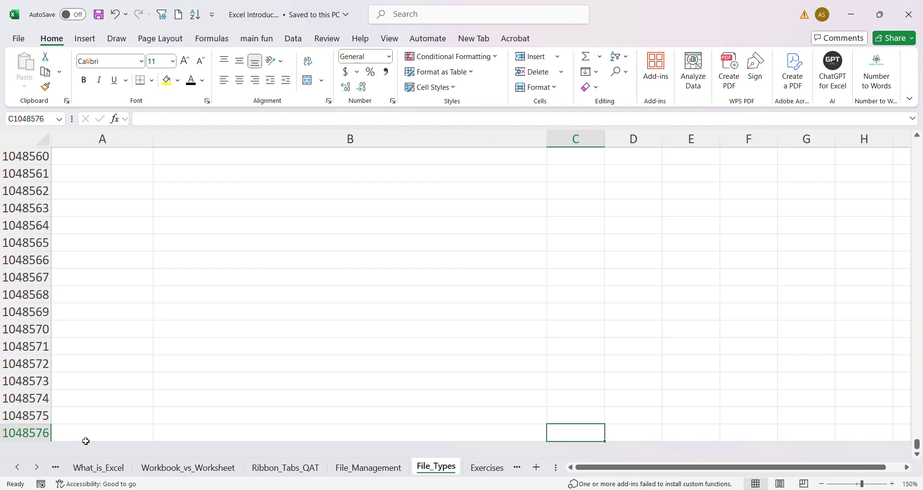
key("ctrl+Up")
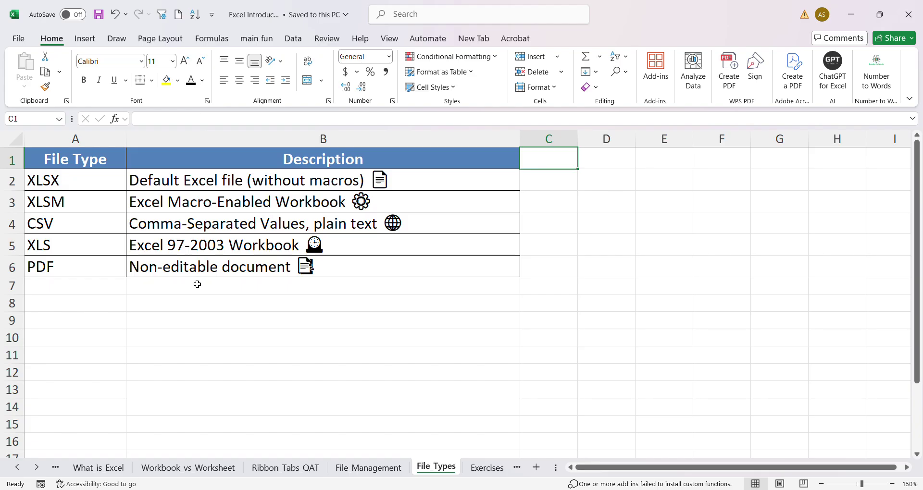
Select the description of the PDF format and switch to the Exercises sheet
left_click(202, 269)
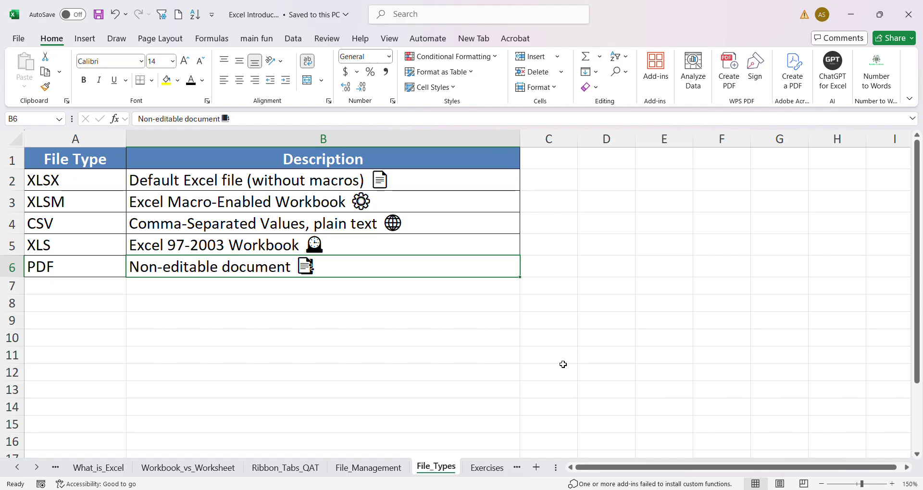
left_click(492, 471)
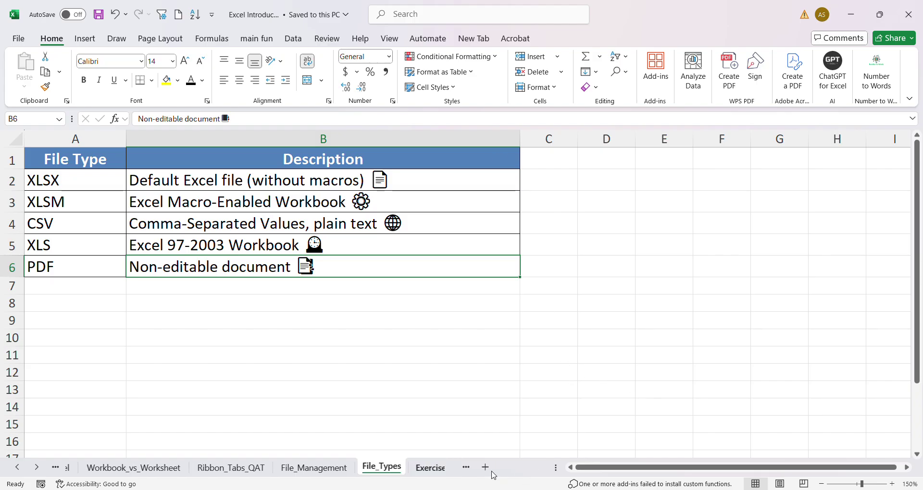